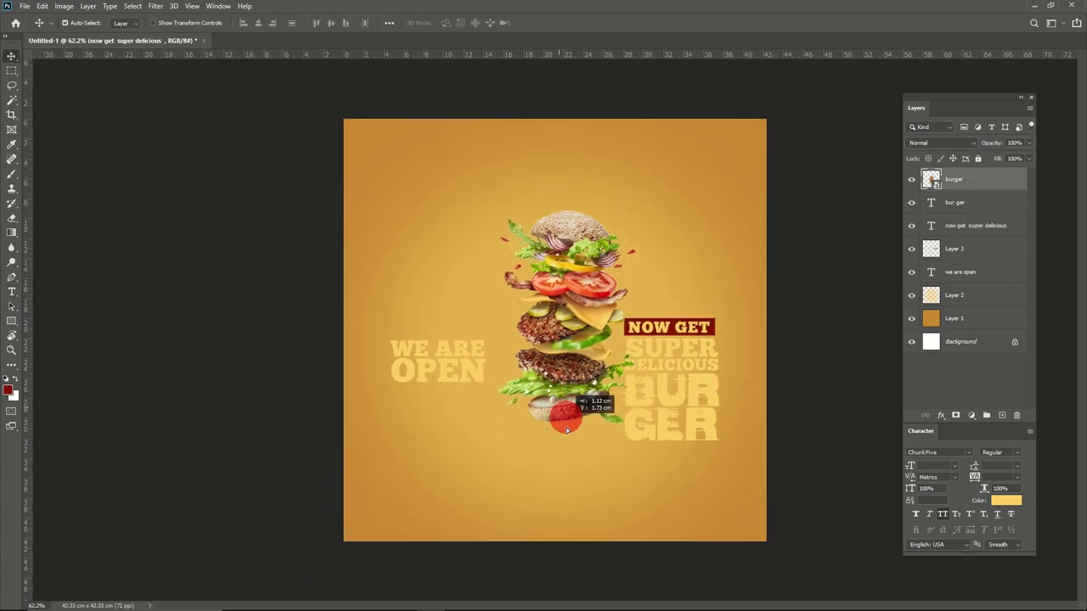
Add a new layer above the burger and try a dark red brush stroke beneath the bottom bun.
left_click(13, 175)
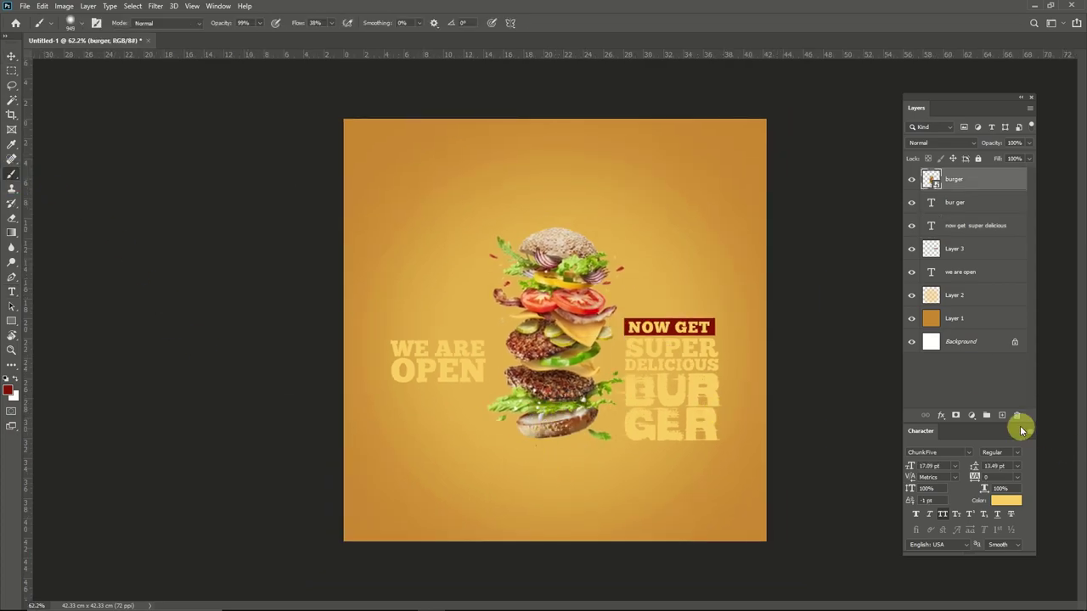
left_click(1002, 415)
left_click_drag(516, 443, 584, 443)
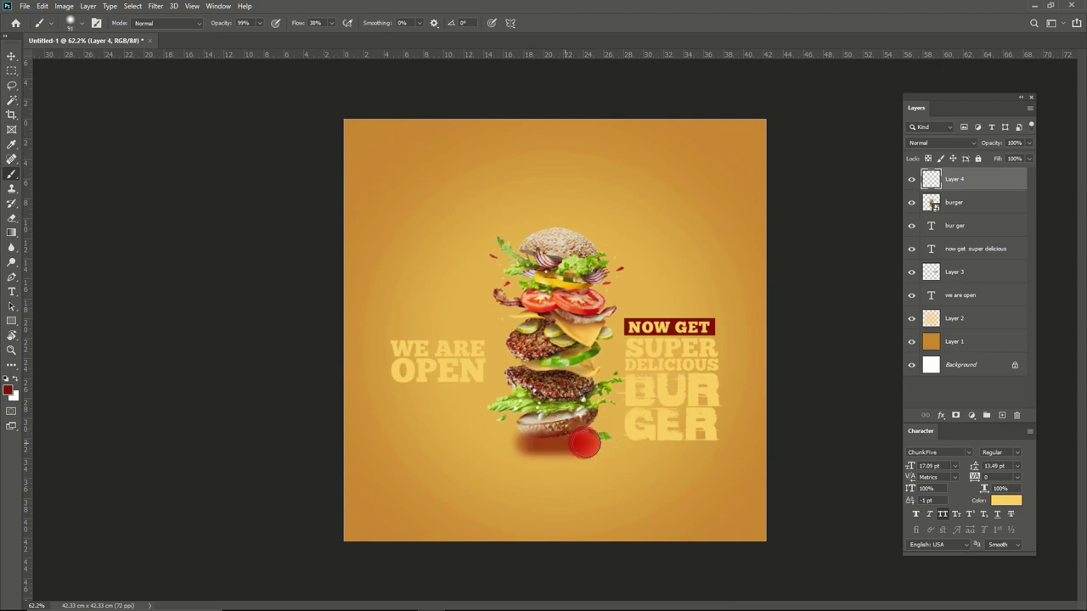
key("ctrl+z")
Set the foreground color to black (000000) and paint a soft shadow stroke beneath the bottom bun.
left_click(10, 392)
left_click_drag(752, 266, 769, 298)
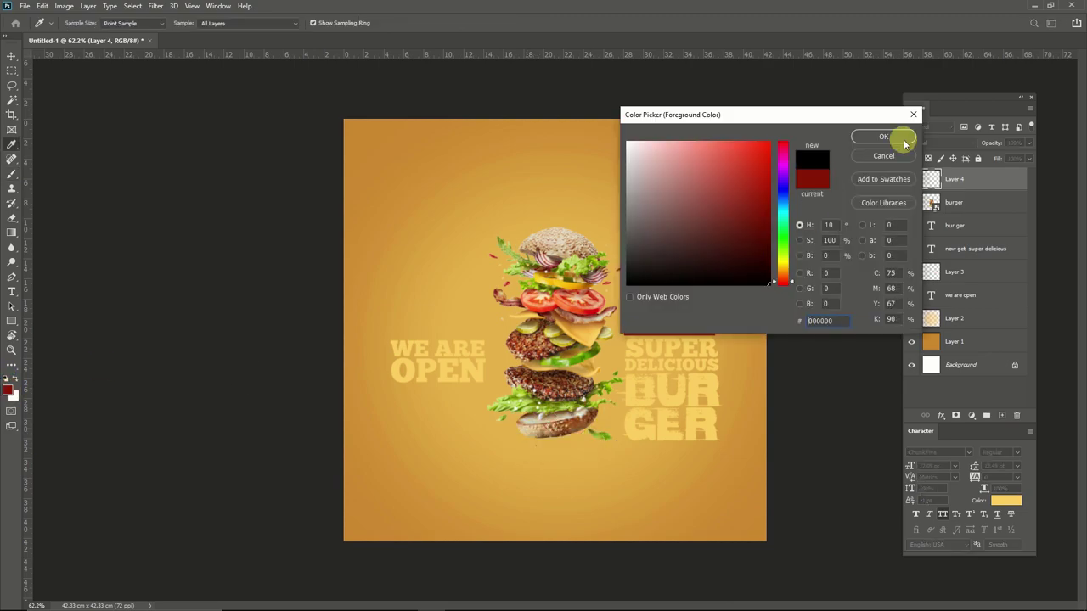
left_click(903, 139)
left_click_drag(527, 433, 608, 436)
Flatten and widen the painted black shadow beneath the burger with Free Transform.
key("ctrl+t")
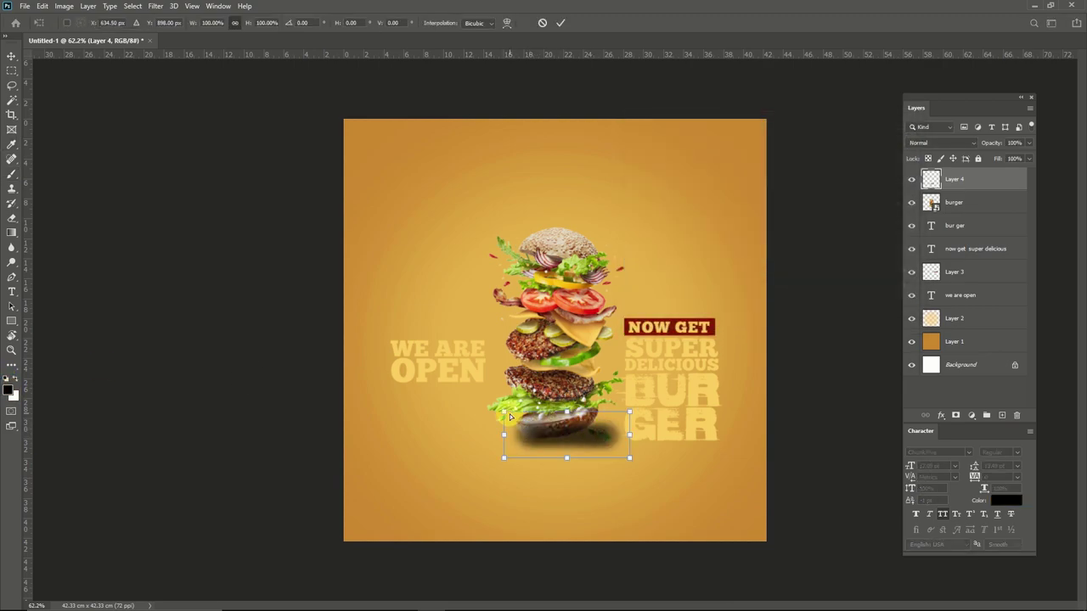
left_click_drag(503, 413, 507, 453)
left_click_drag(615, 454, 671, 424)
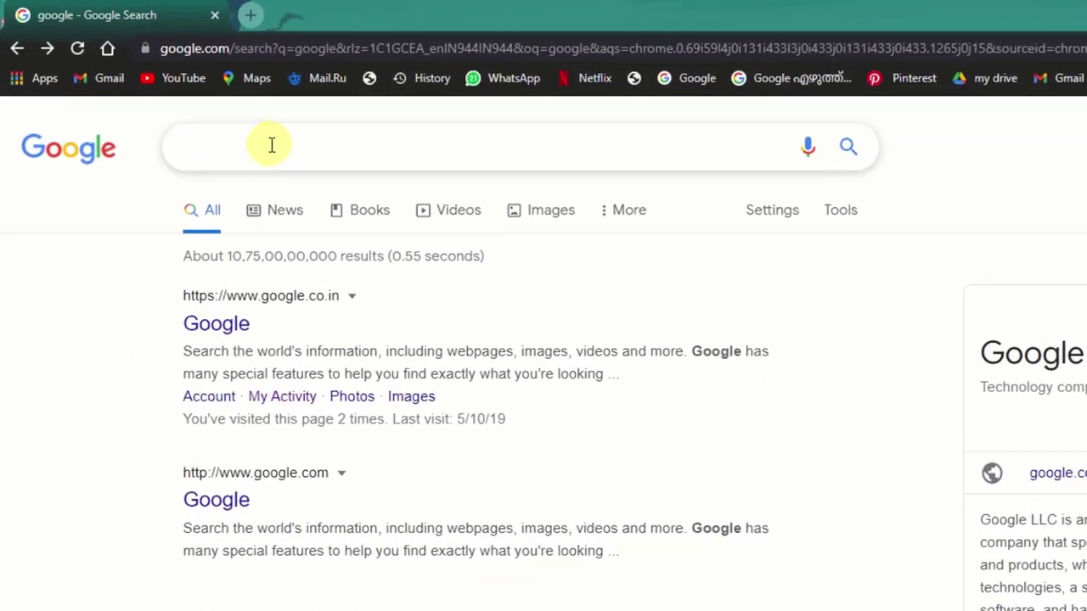
Switch to the web browser and search Google for "Floating burger png".
type("Floating burger")
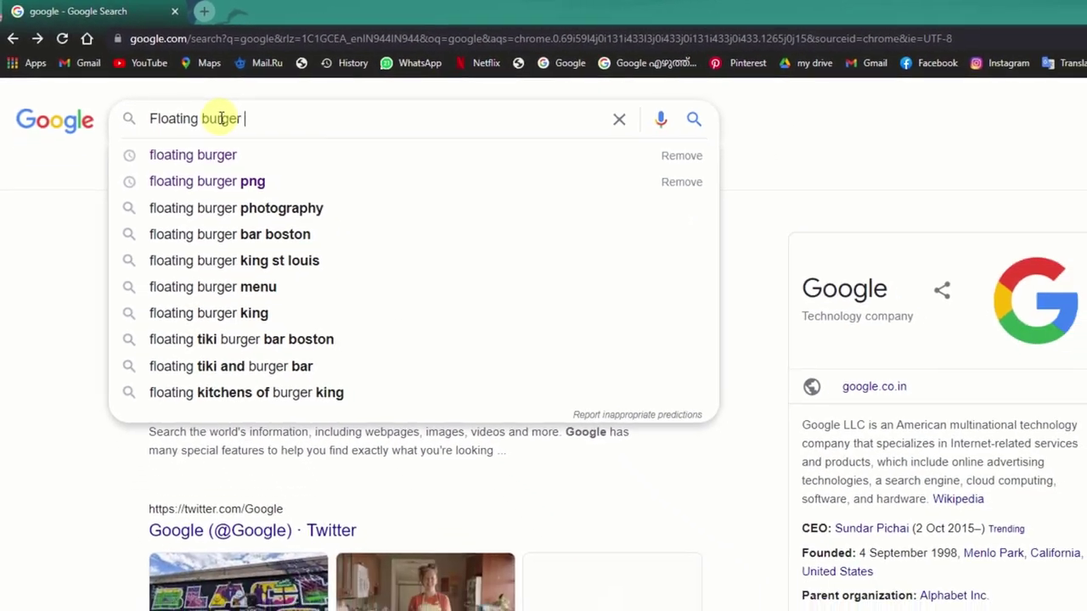
type(" png")
key("Return")
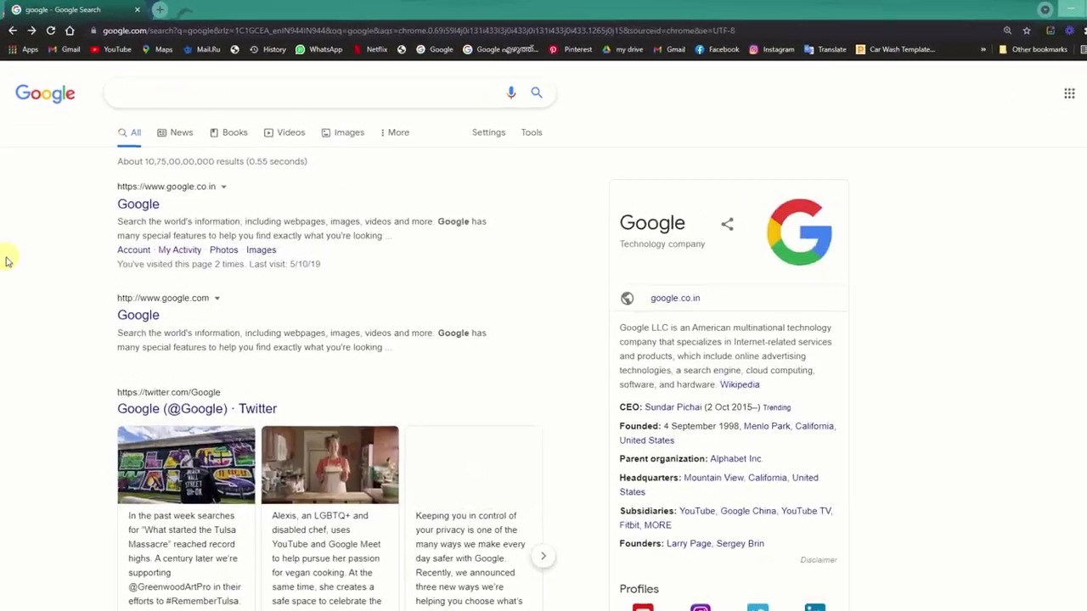
Search Google for "sun rays png".
type("sun rays p")
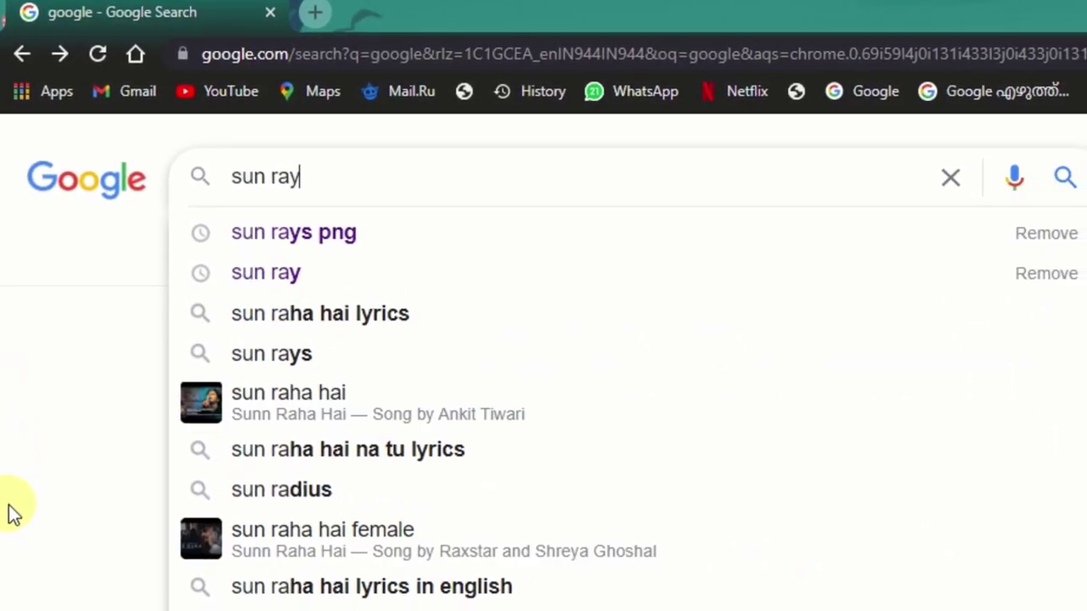
type("ng")
key("Return")
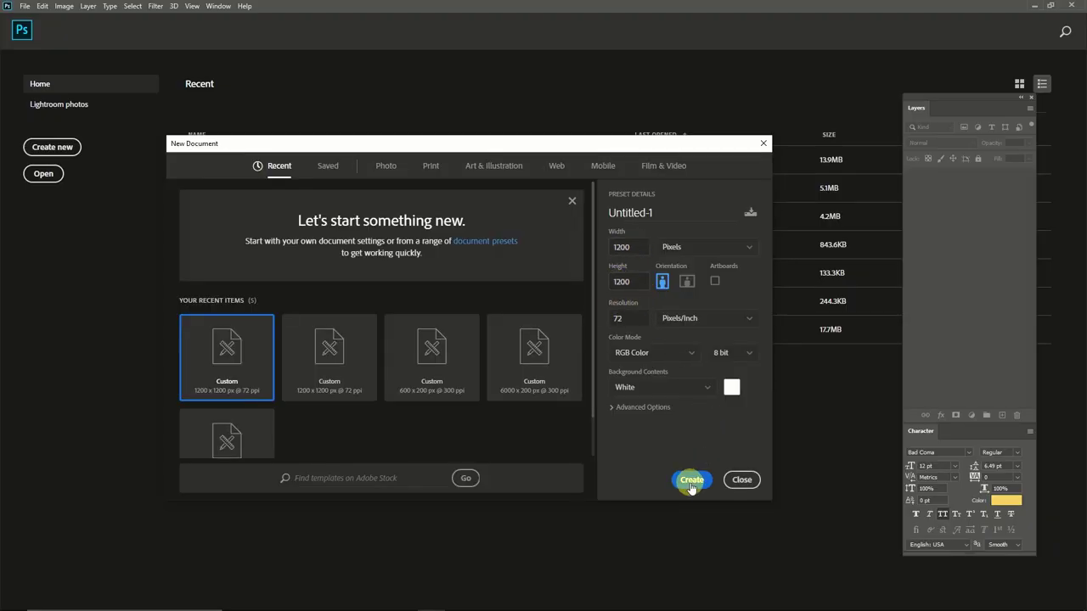
Create a white 1200 x 1200 pixel RGB document at 72 ppi in Photoshop and place the burger image, enlarged to about 120%.
left_click(691, 481)
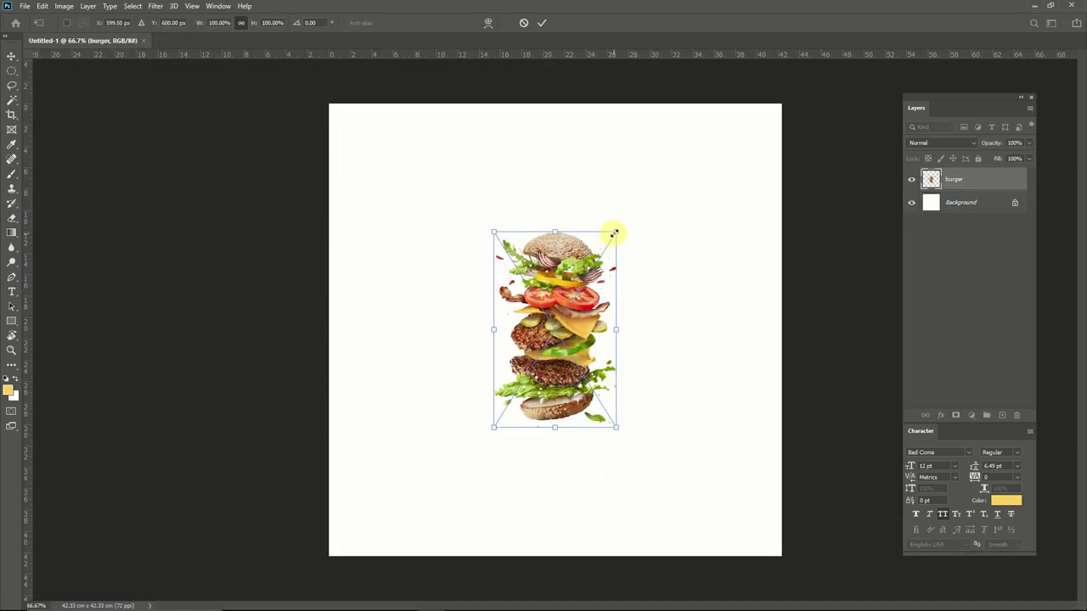
left_click_drag(615, 233, 624, 219)
left_click_drag(579, 283, 583, 295)
left_click_drag(623, 230, 626, 213)
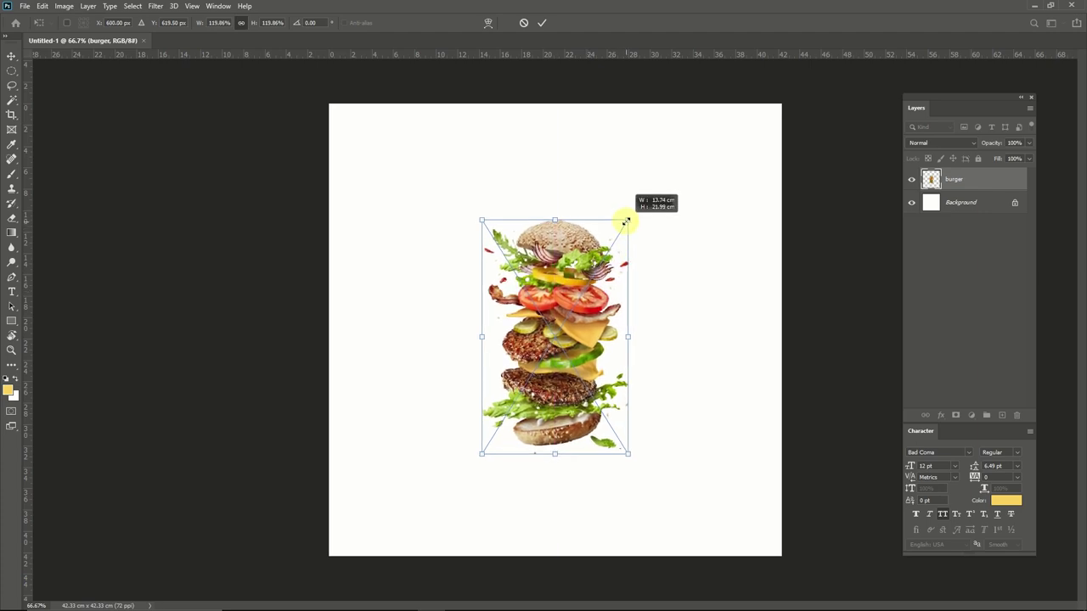
key("Return")
Fill a new layer with an orange-brown sampled from the burger and place it beneath the burger layer.
key("b")
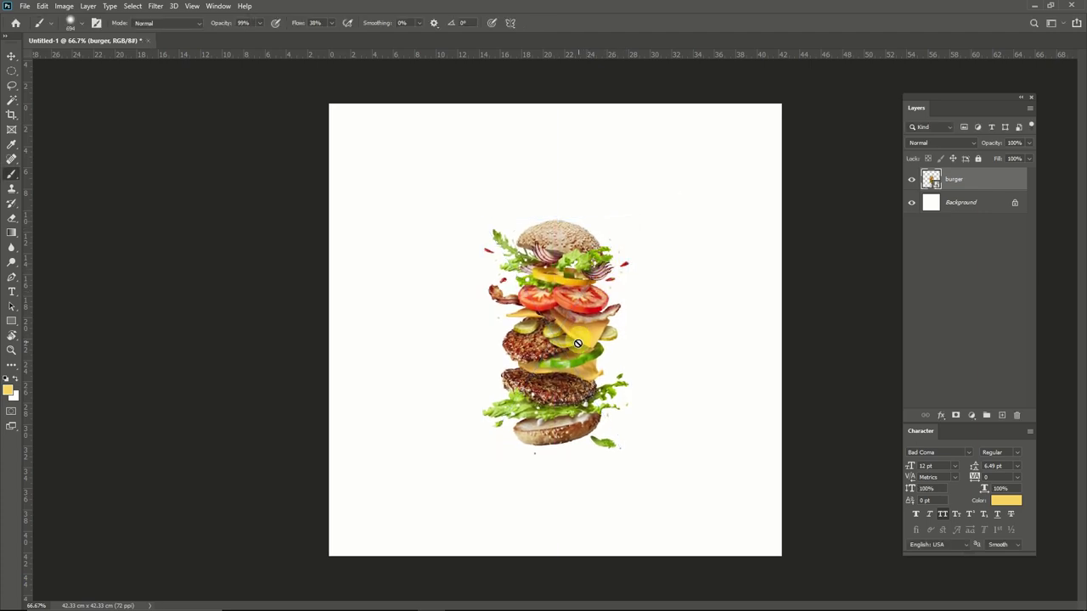
left_click(1003, 416)
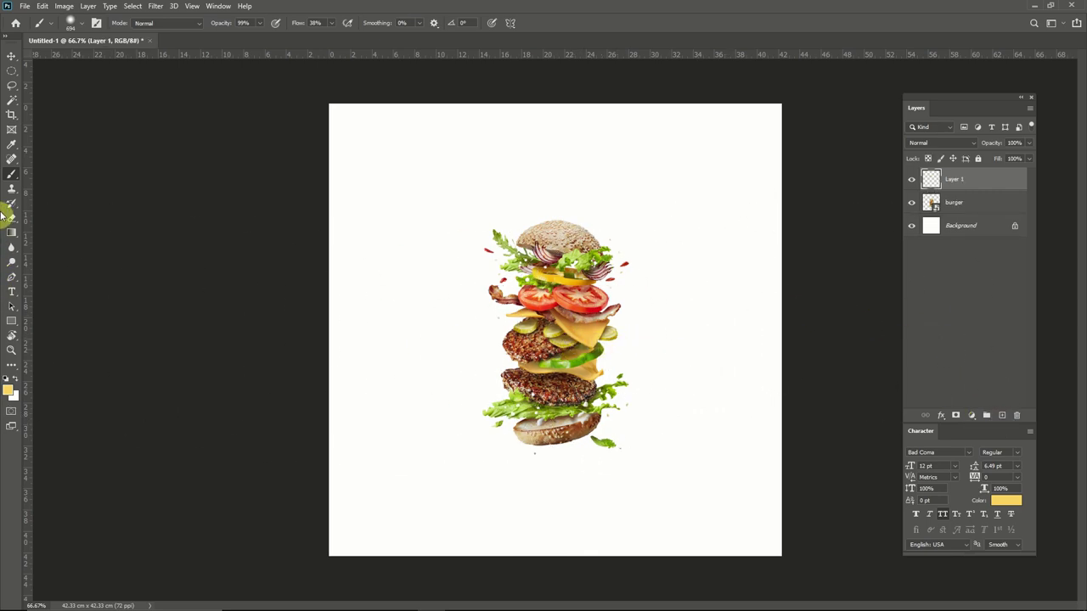
left_click(11, 145)
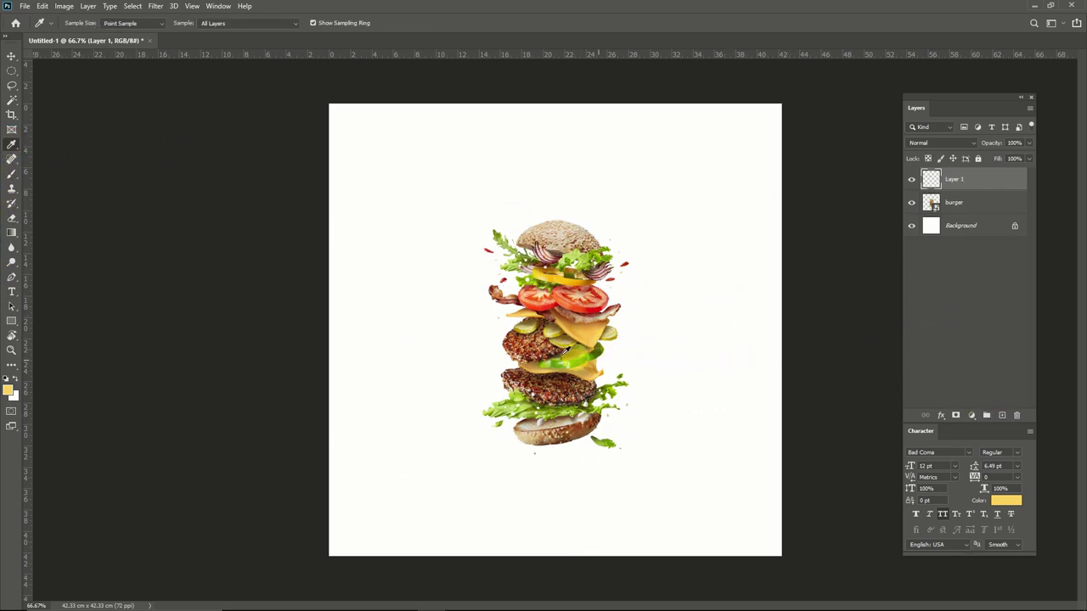
left_click(567, 318)
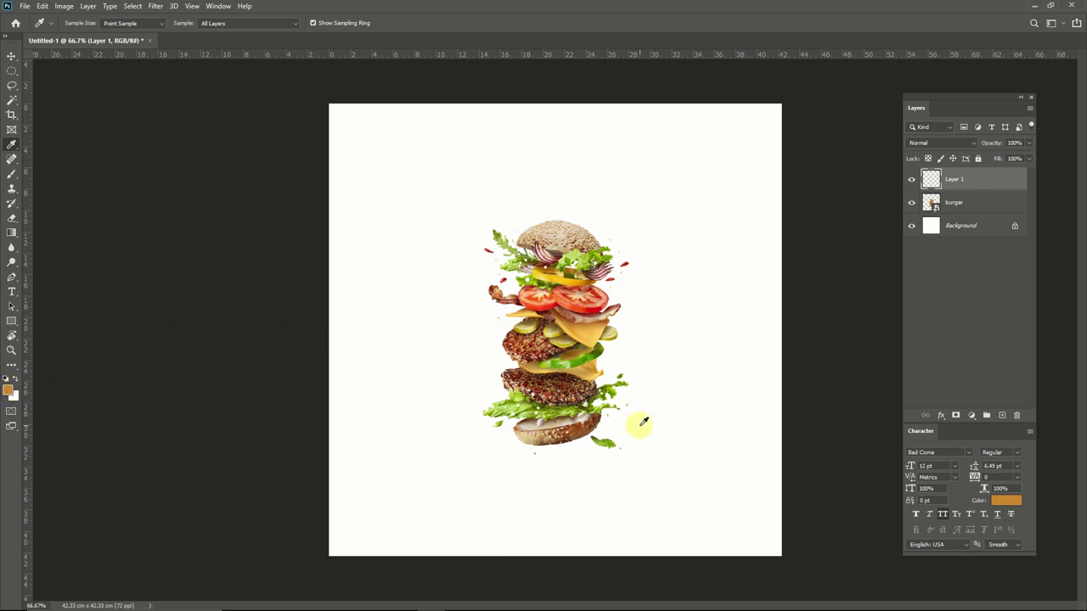
key("alt+BackSpace")
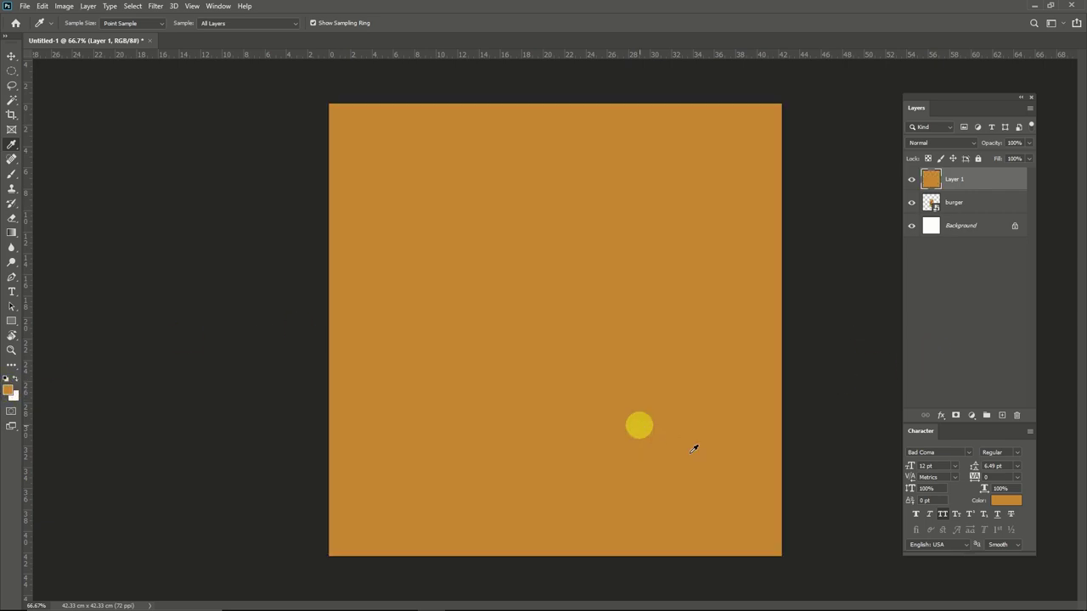
left_click_drag(978, 182, 995, 235)
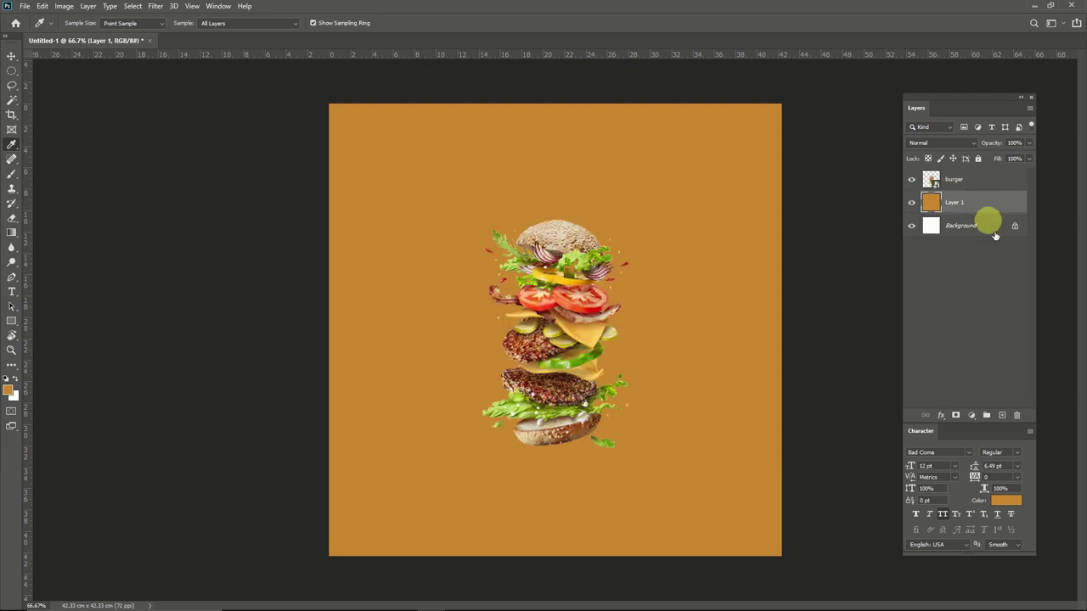
Paint a soft glow behind the burger with a large brush on a new layer, using light yellow sampled from the burger.
left_click(601, 329)
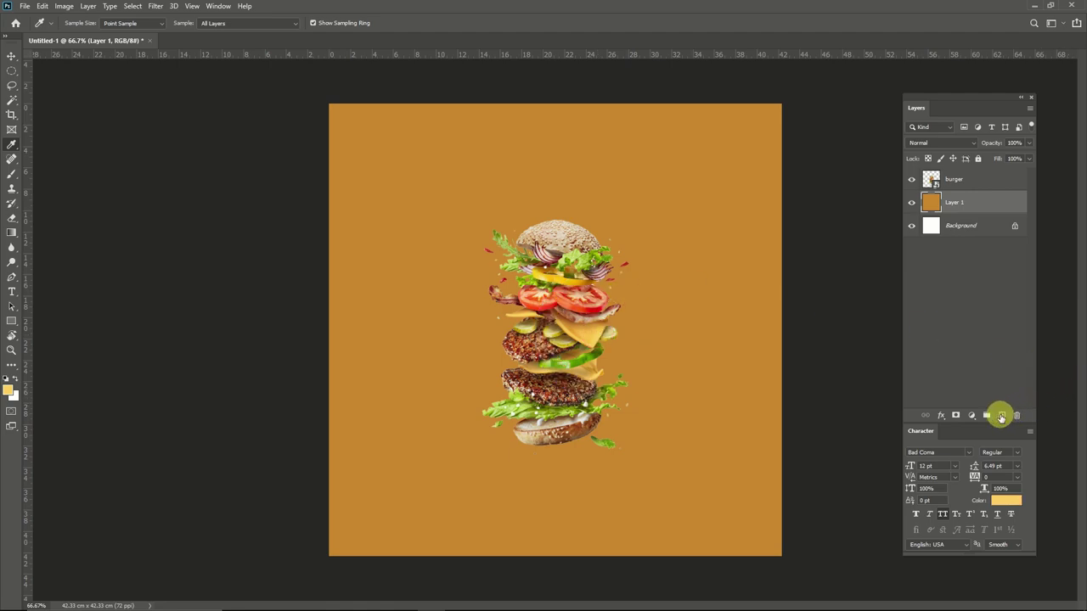
left_click(1001, 416)
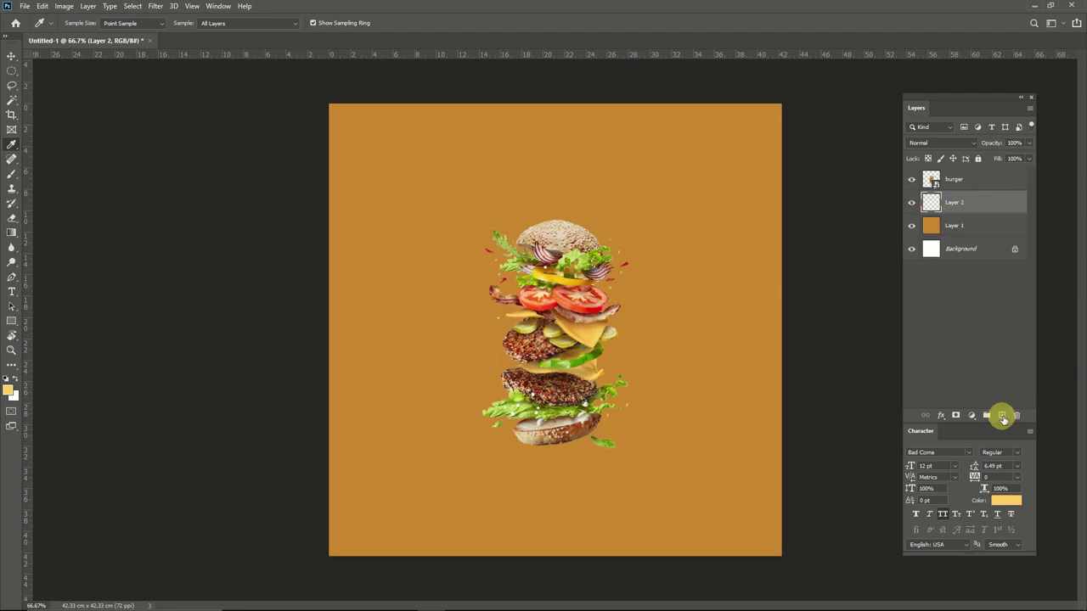
left_click(11, 175)
left_click_drag(553, 350, 602, 352)
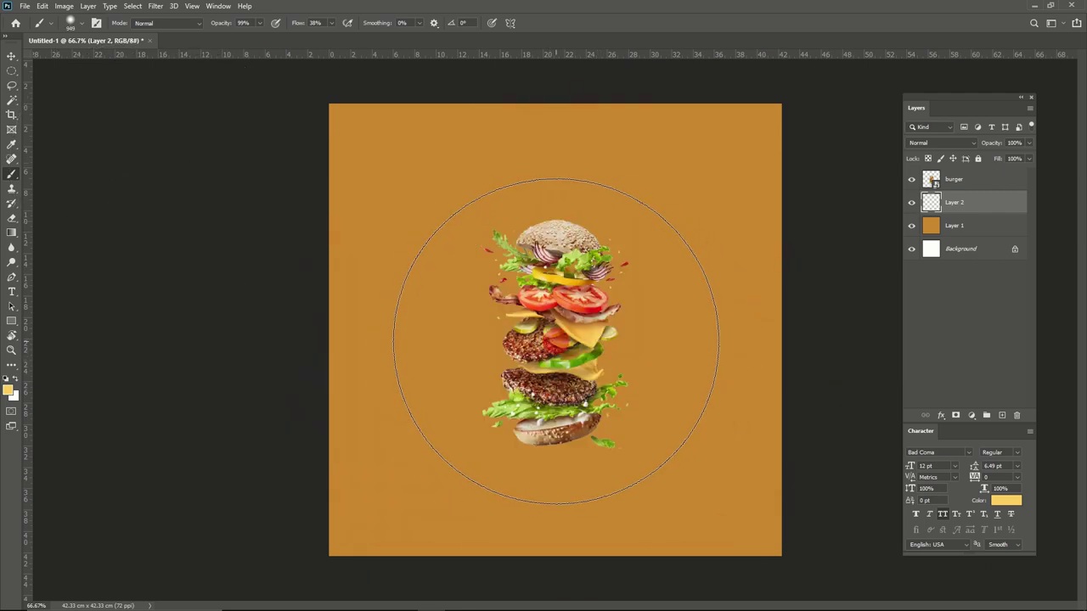
left_click(556, 341)
left_click(556, 342)
Enlarge the yellow glow layer beyond the canvas edges with Free Transform.
key("ctrl+t")
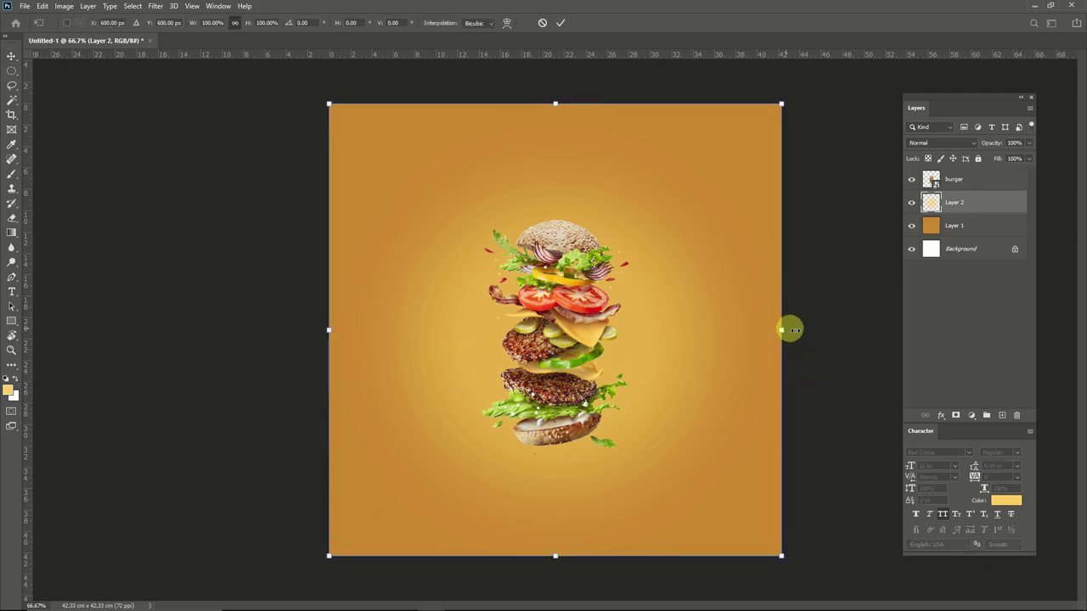
left_click_drag(791, 331, 856, 345)
key("Return")
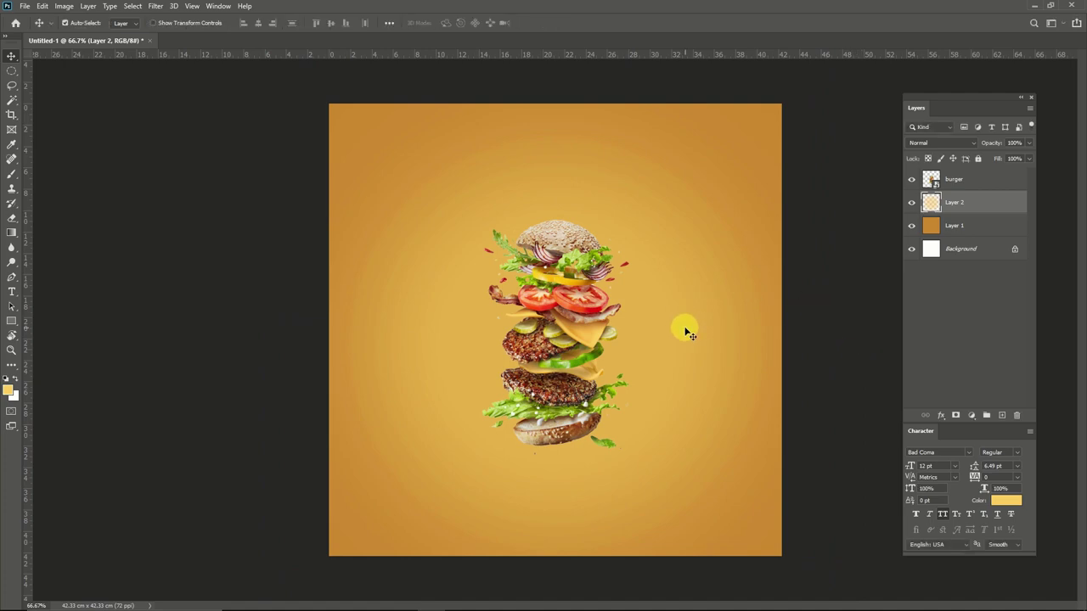
Add the text "we are open" beside the burger and scale it up to 63.53 pt.
key("t")
left_click(390, 328)
key("ctrl+t")
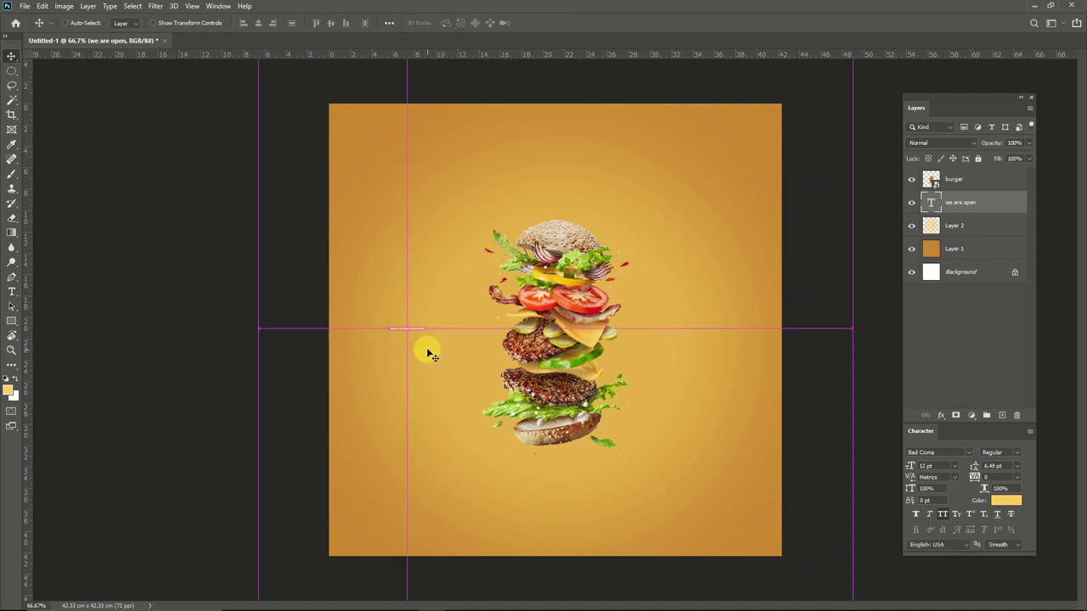
mouse_move(427, 333)
left_mouse_down()
mouse_move(450, 366)
mouse_move(567, 431)
mouse_move(448, 336)
left_mouse_up()
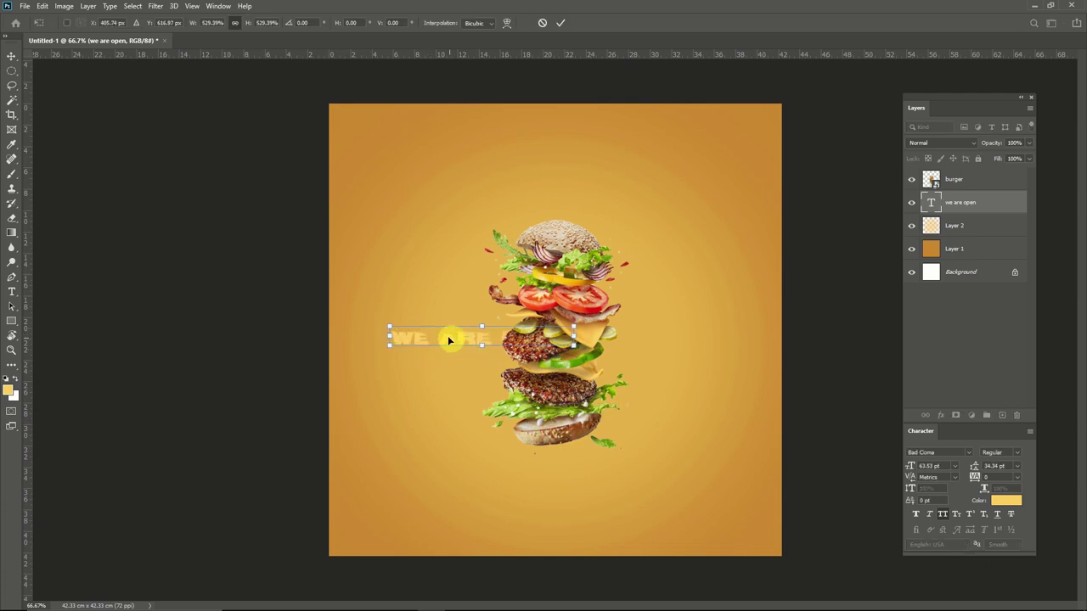
key("Return")
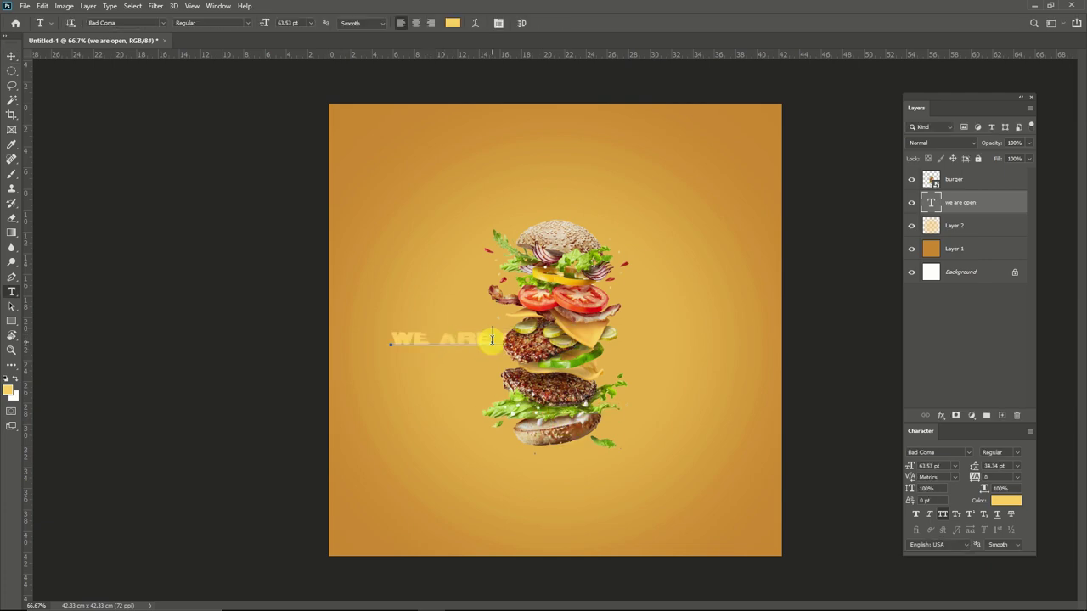
Break the text so "open" sits on a second line and set its font to ChunkFive Regular.
left_click(492, 339)
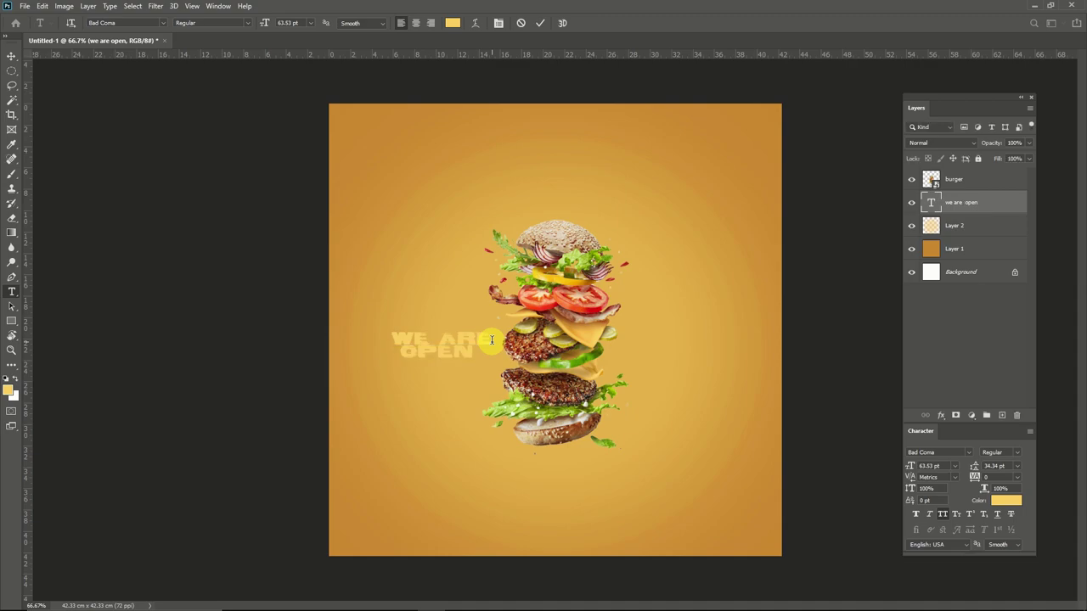
left_click(934, 451)
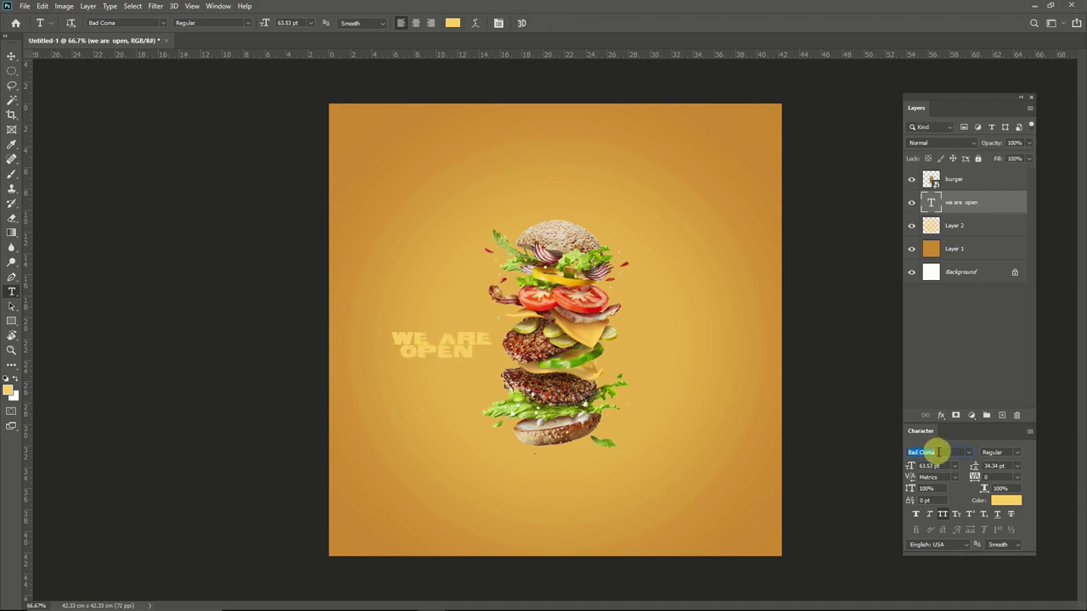
type("chunk")
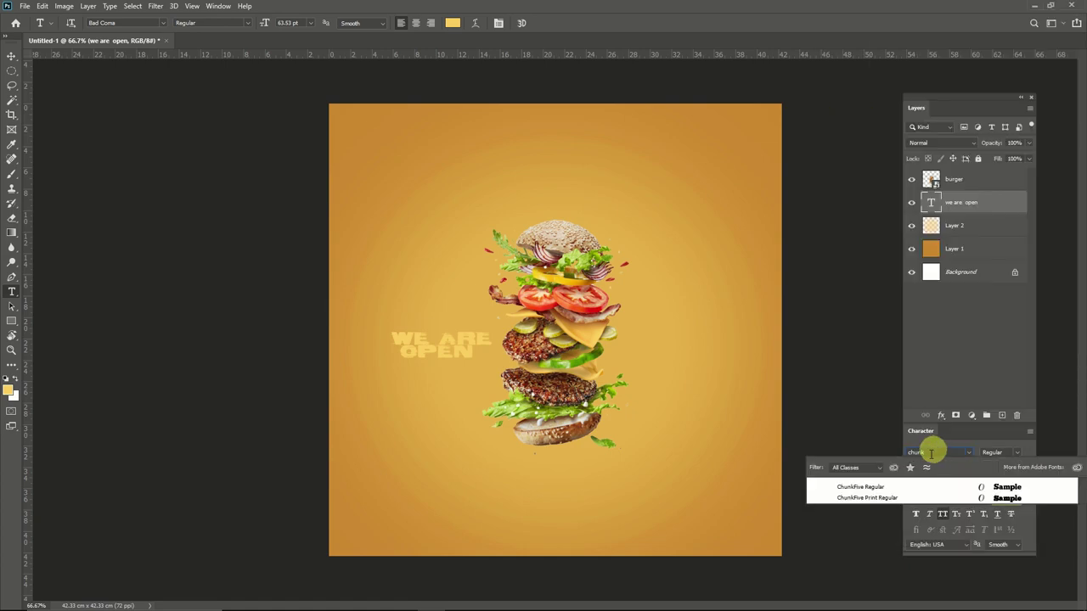
left_click(866, 487)
Set the text's leading to 48.34 pt and the size of the word OPEN to 80.53 pt.
left_click(437, 347)
key("ctrl+a")
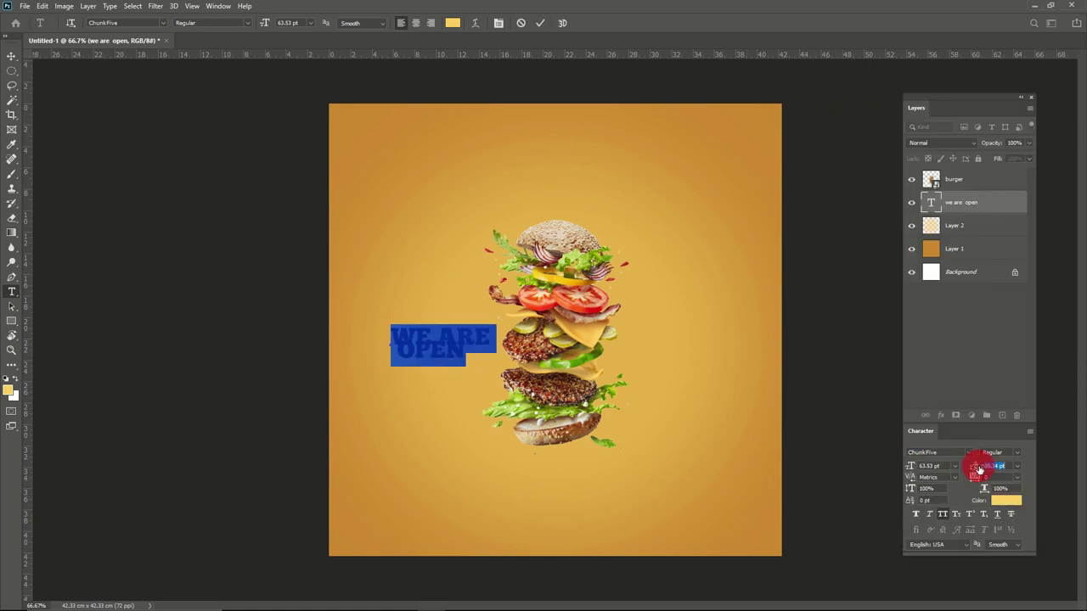
left_click_drag(979, 470, 986, 470)
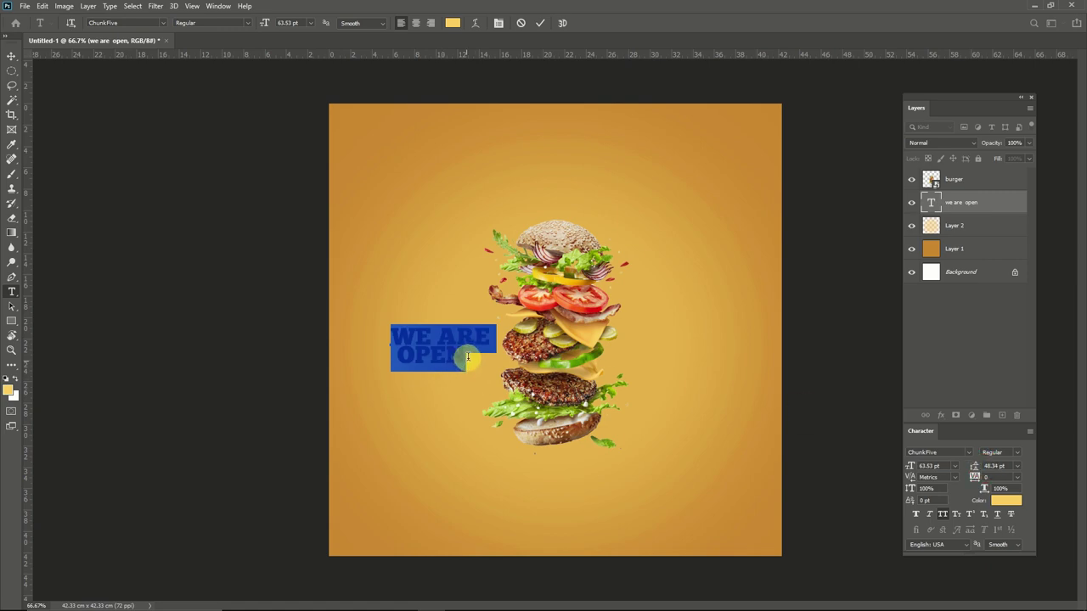
double_click(467, 357)
left_click_drag(914, 466, 923, 467)
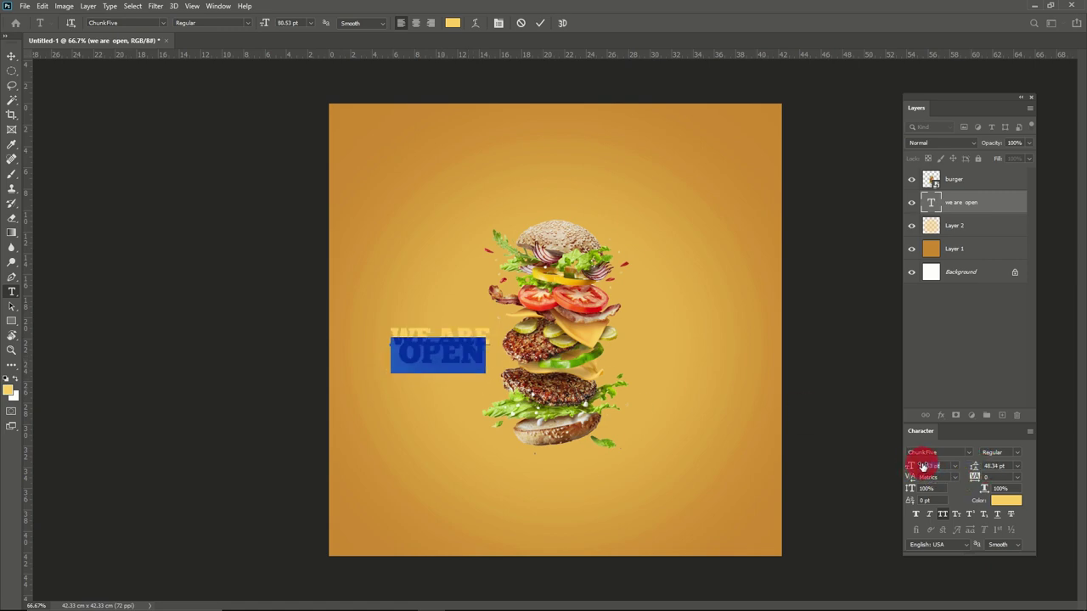
Move the text block slightly left and down, away from the burger, and set its leading to 69.41 pt.
key("ctrl+a")
key("ctrl+Return")
key("v")
left_click_drag(461, 365, 418, 361)
left_click(1016, 466)
left_click(1002, 477)
double_click(464, 377)
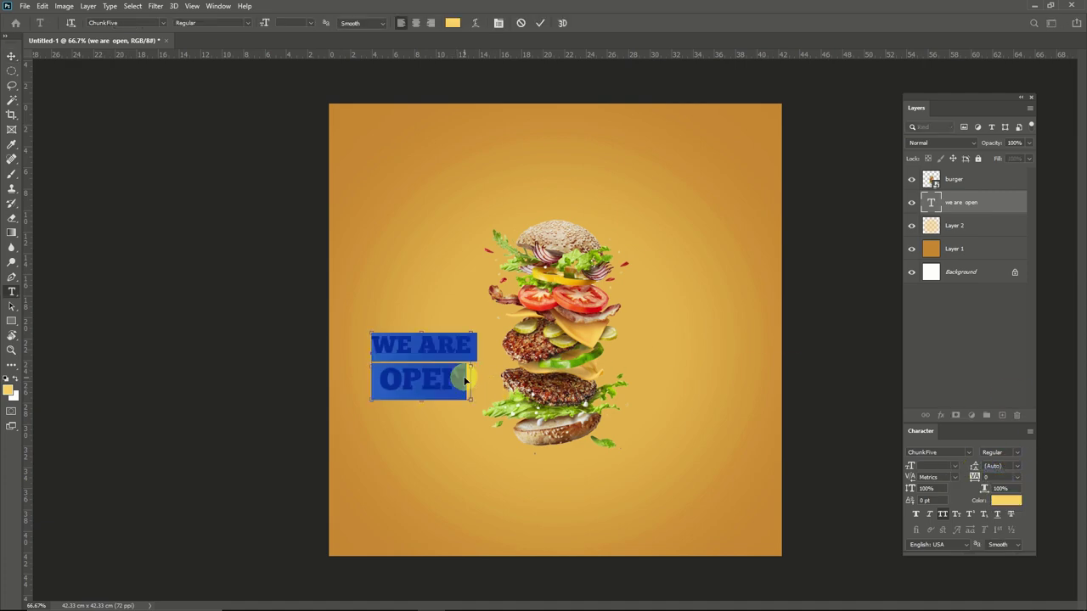
left_click_drag(977, 466, 972, 468)
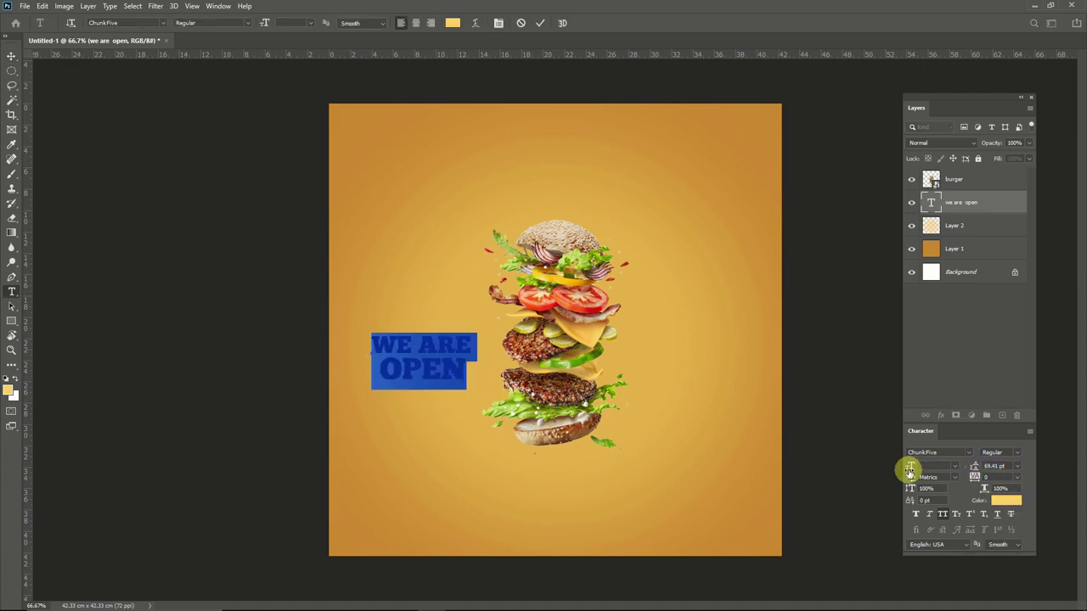
Enlarge the word OPEN to 97.53 pt and delete the space before it so it lines up under WE ARE.
left_click_drag(382, 373, 479, 374)
left_click_drag(913, 467, 924, 468)
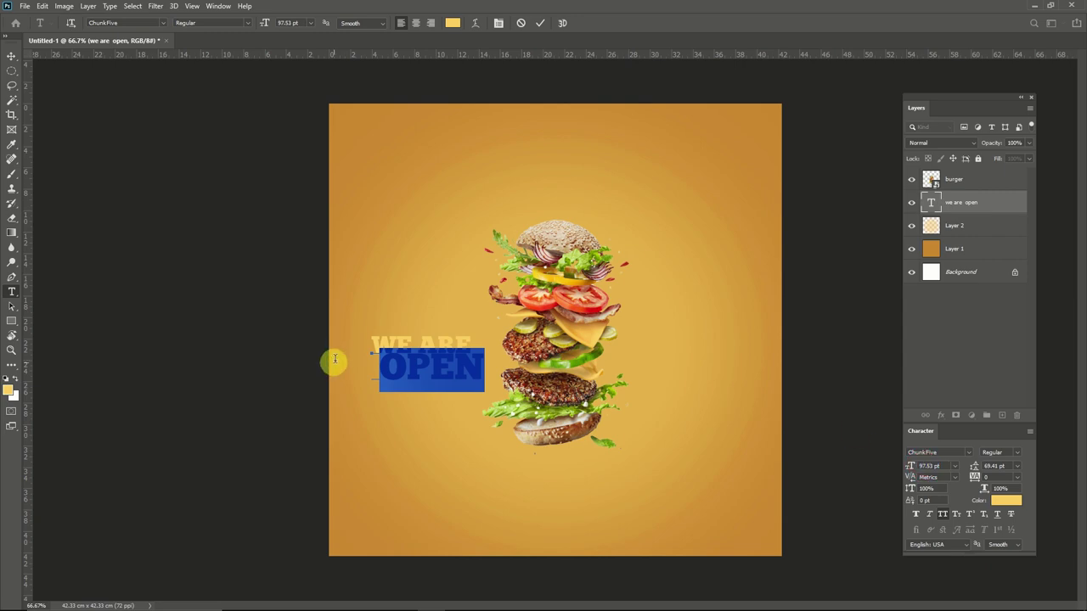
key("ctrl+a")
left_click_drag(383, 369, 364, 372)
key("BackSpace")
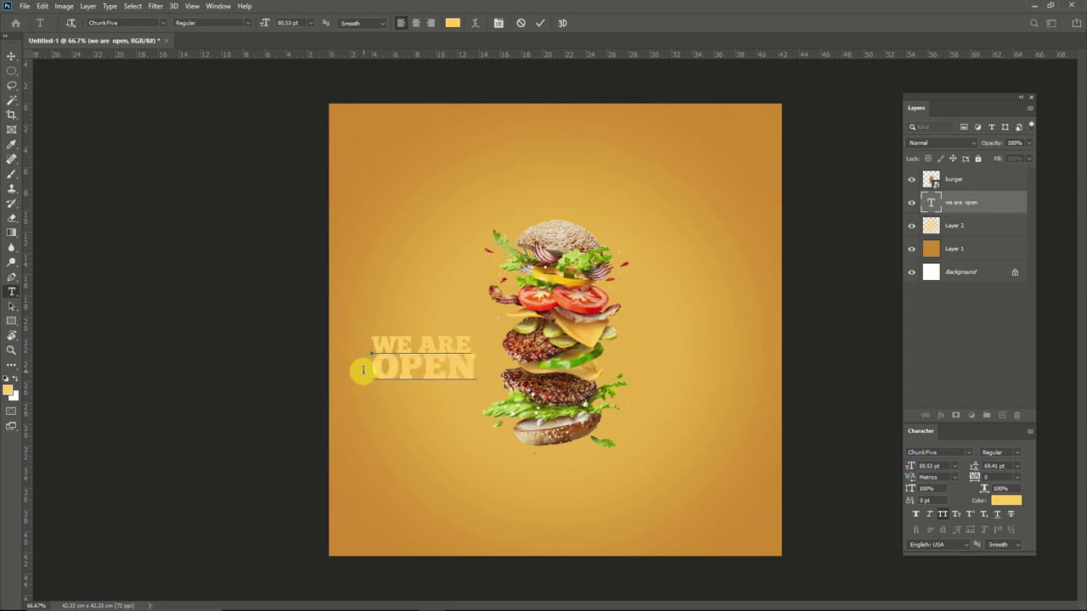
Set the WE ARE OPEN text's leading to 71.41 pt and shrink OPEN slightly to match the width of WE ARE.
key("ctrl+a")
double_click(450, 374)
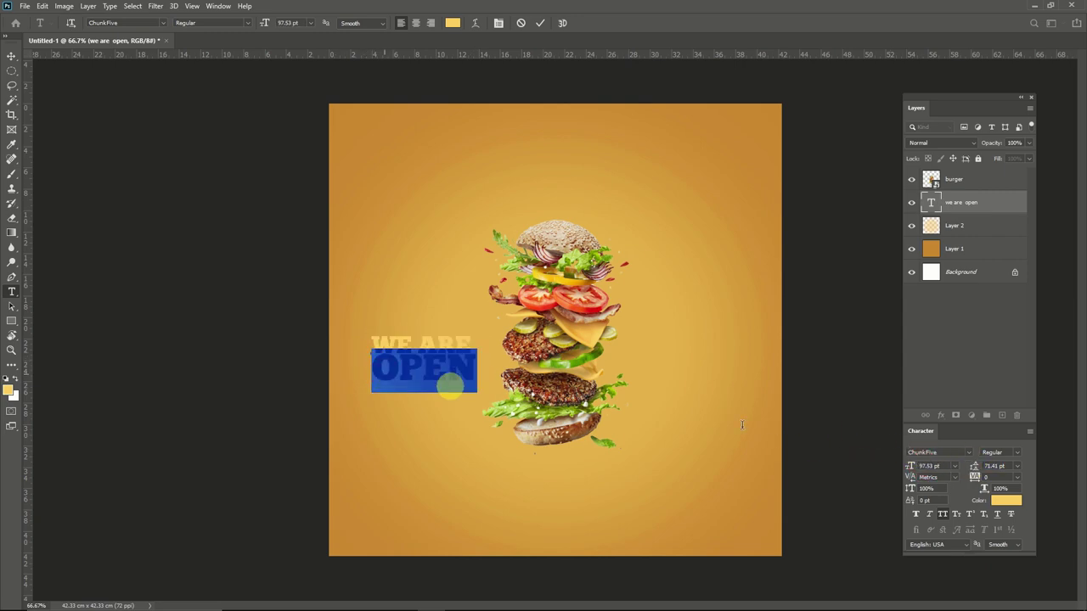
left_click(908, 466)
key("ctrl+Return")
key("v")
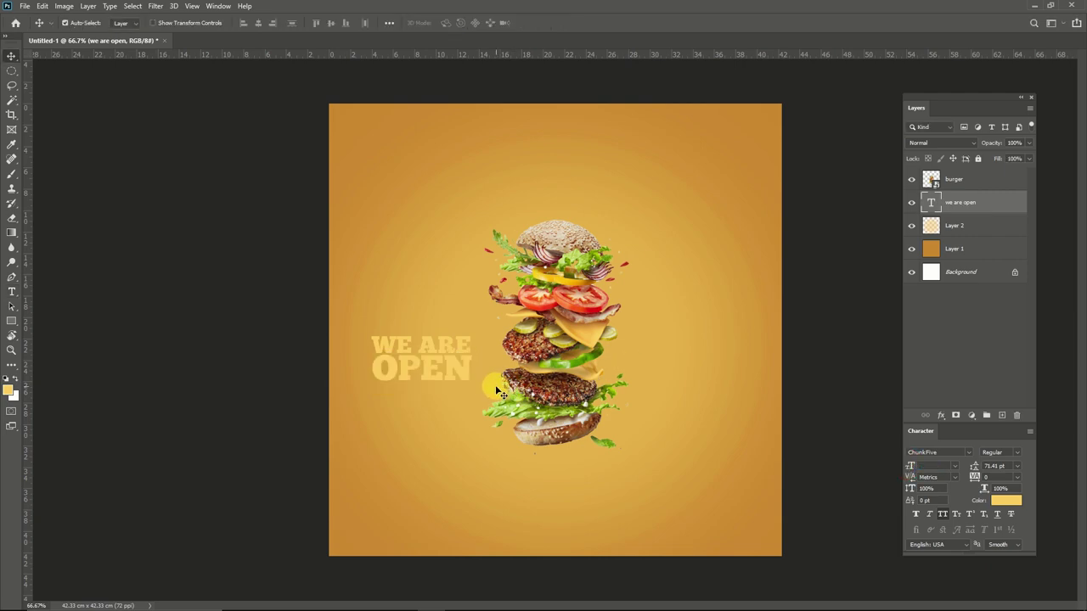
Enlarge the WE ARE OPEN text block slightly and move it down and closer to the burger.
key("ctrl+t")
left_click_drag(474, 332, 475, 330)
left_click_drag(437, 362, 443, 368)
key("Return")
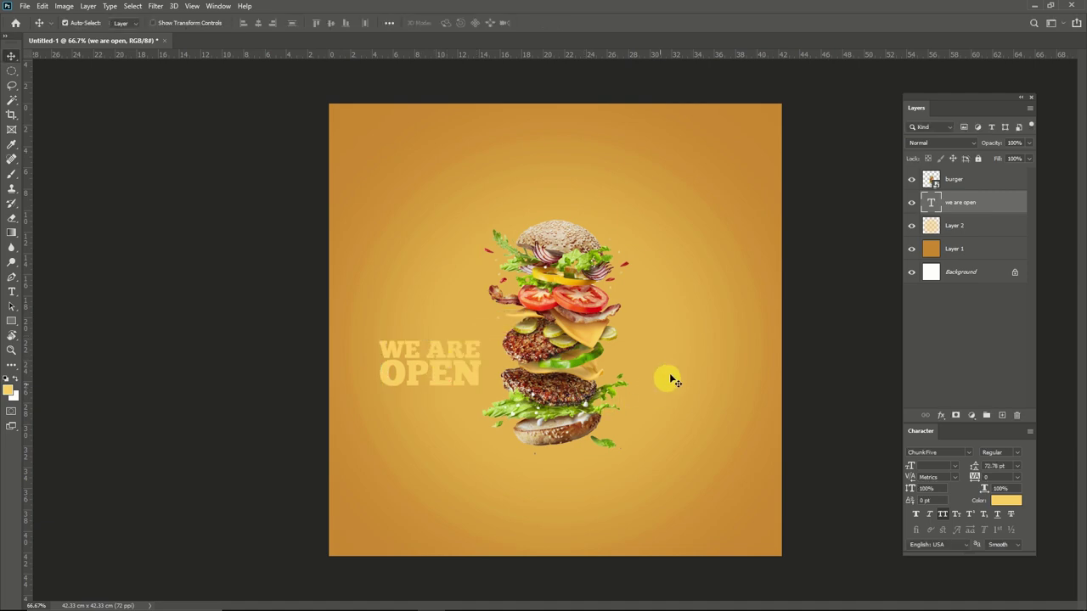
Add the text "now get super delicious burger" to the right of the burger and scale it up to 28.27 pt.
key("t")
left_click(654, 347)
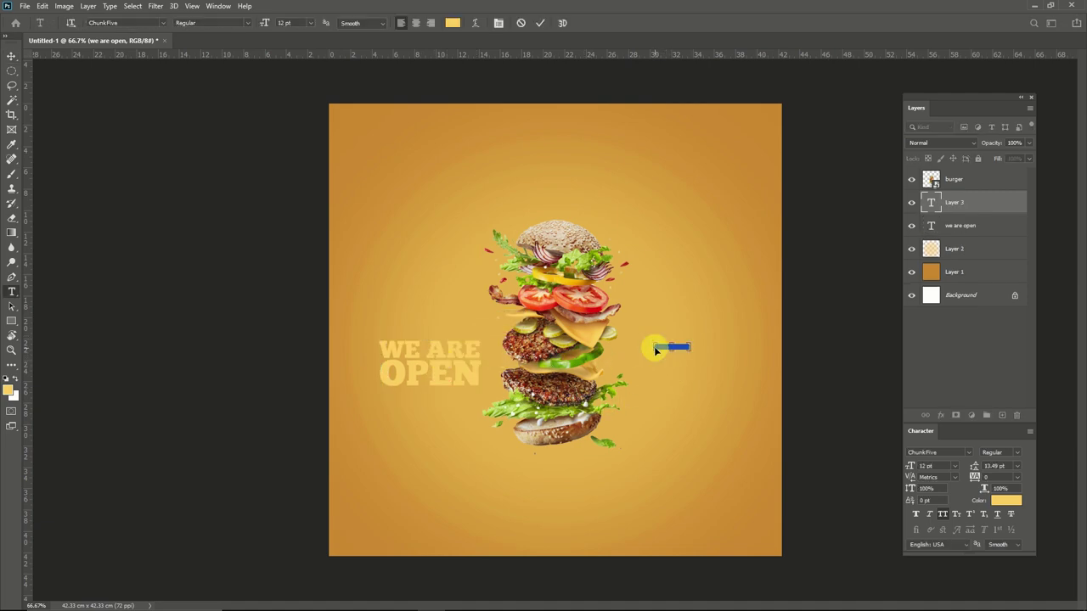
key("ctrl+t")
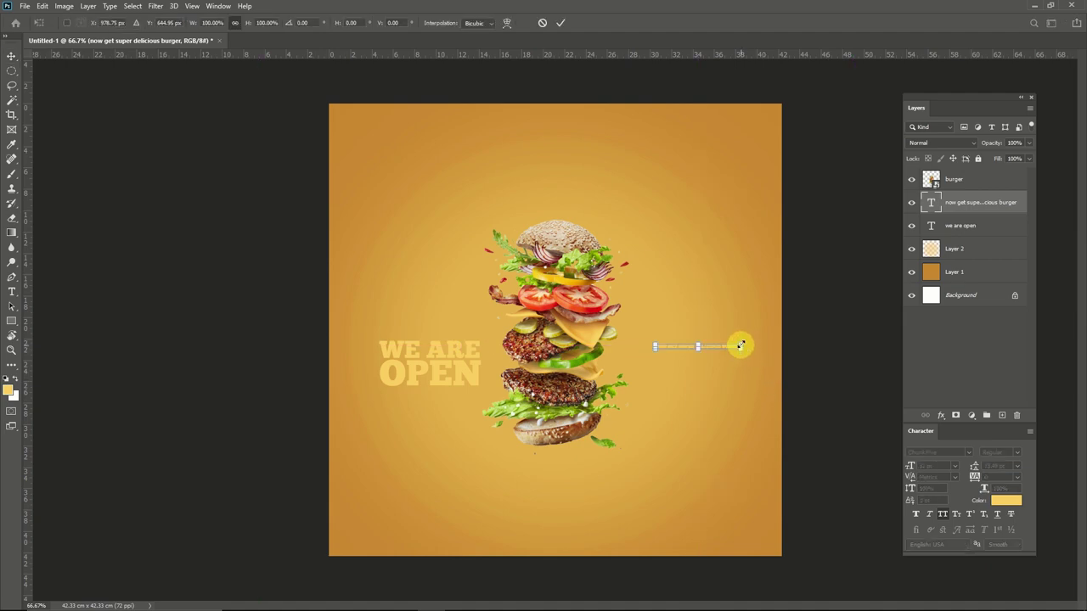
left_click_drag(851, 299, 854, 299)
key("Return")
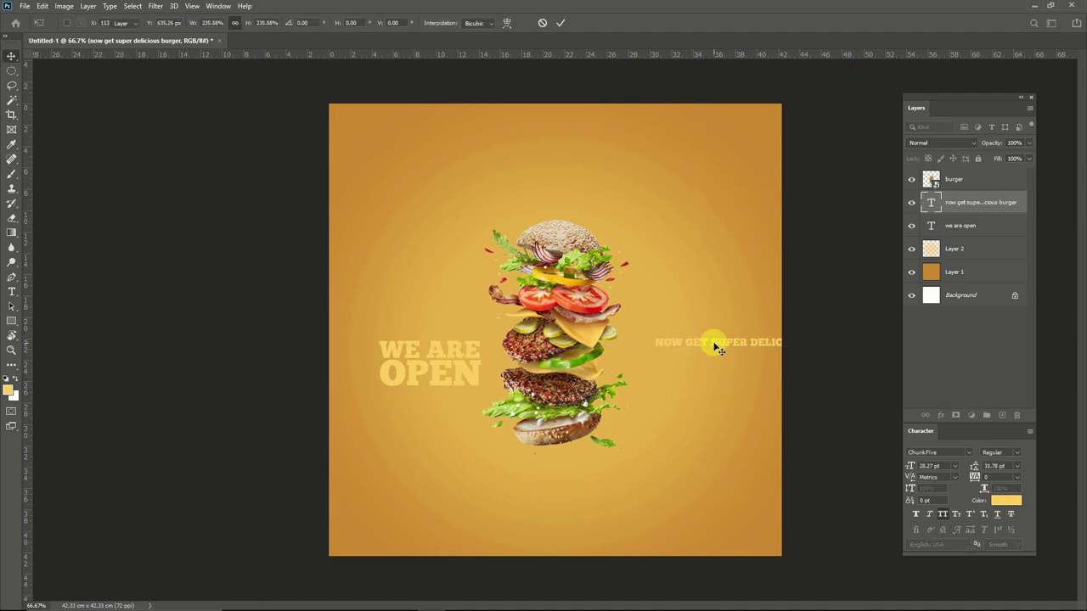
Break the new text into the lines NOW GET, SUPER and DELICIOUS, and delete the word BURGER from it.
key("r")
key("t")
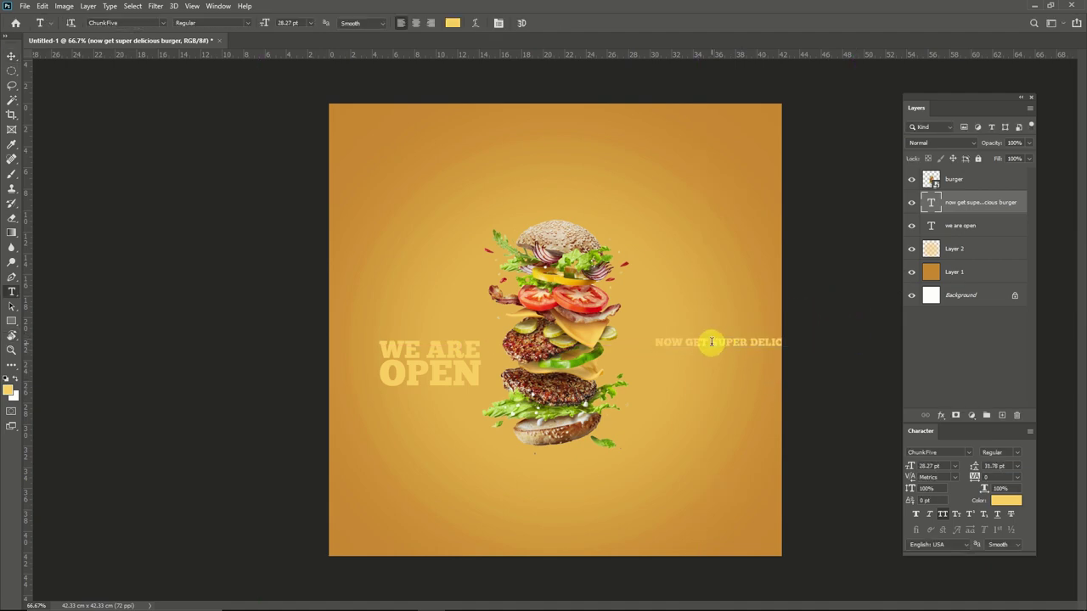
left_click(711, 341)
key("Return")
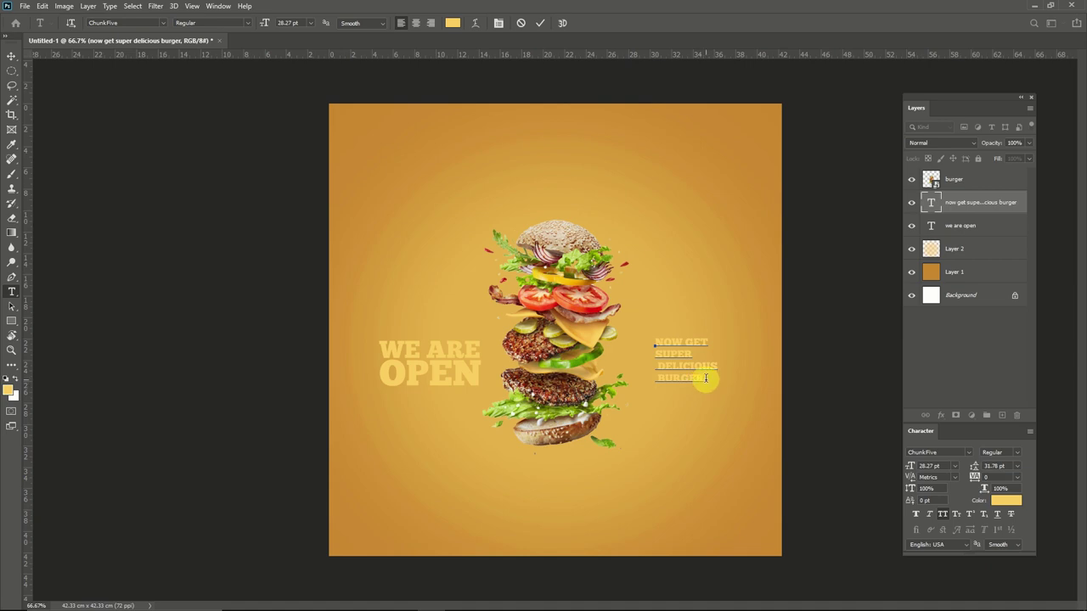
left_click_drag(705, 379, 658, 379)
key("BackSpace")
key("ctrl+Return")
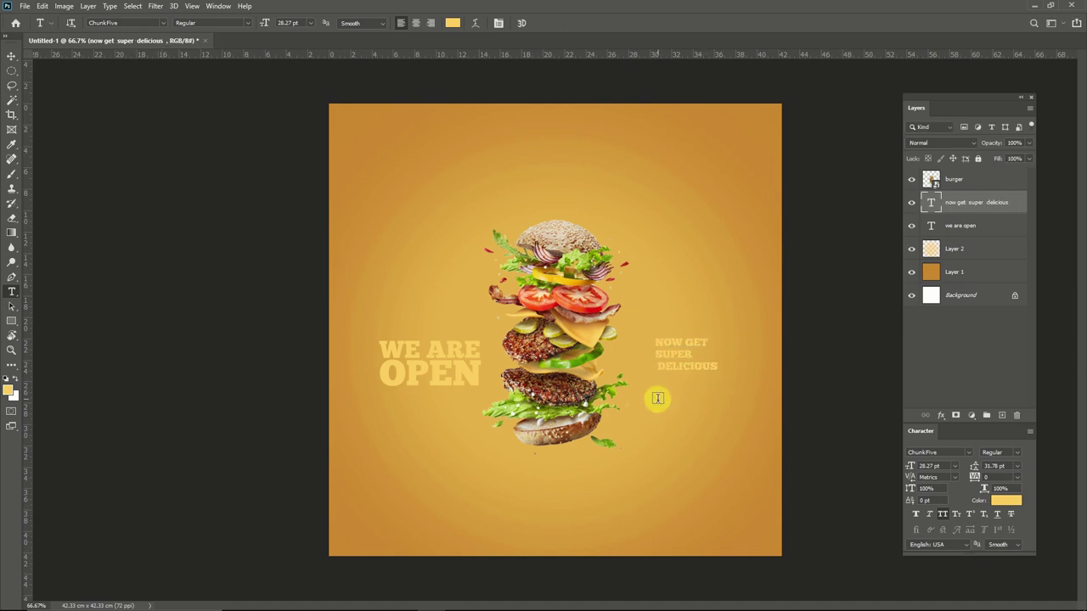
Add "burger" as a separate text, enlarge it and place it below the NOW GET SUPER DELICIOUS block.
type("burger")
key("ctrl+Return")
key("v")
key("ctrl+t")
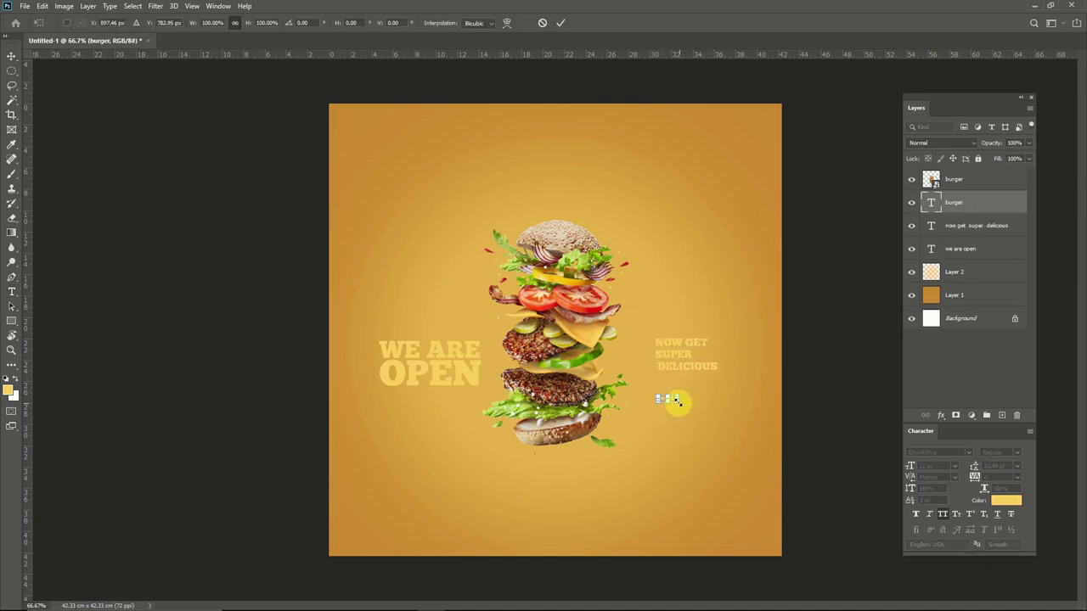
left_click_drag(689, 404, 767, 497)
key("Return")
left_click_drag(710, 415, 679, 423)
Delete the space before DELICIOUS and set the size of the word SUPER to 40.27 pt.
left_click(680, 368)
key("t")
left_click(652, 366)
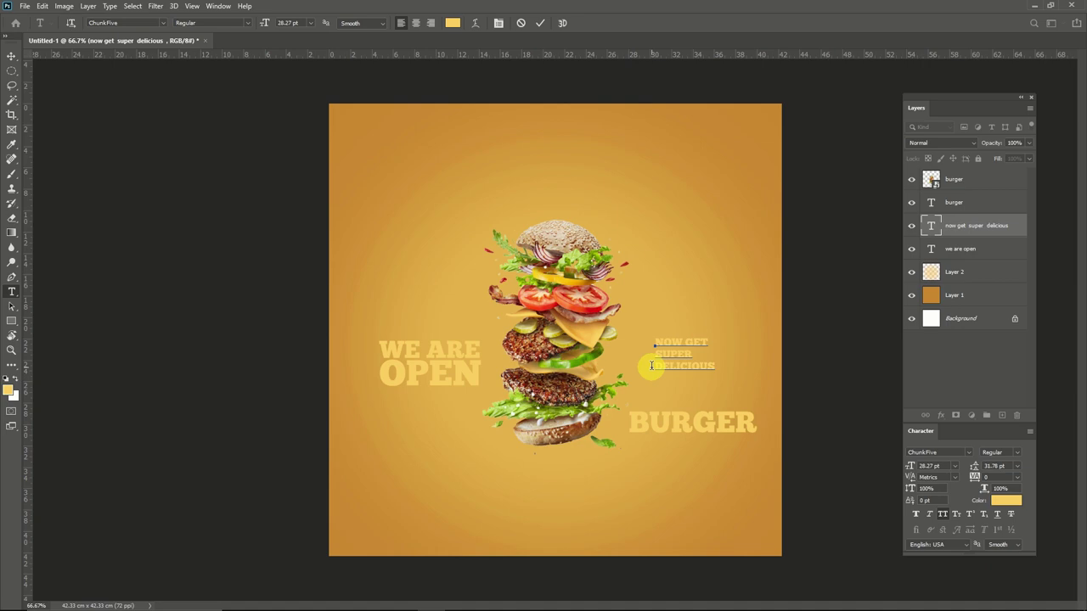
left_click_drag(652, 366, 701, 360)
double_click(655, 355)
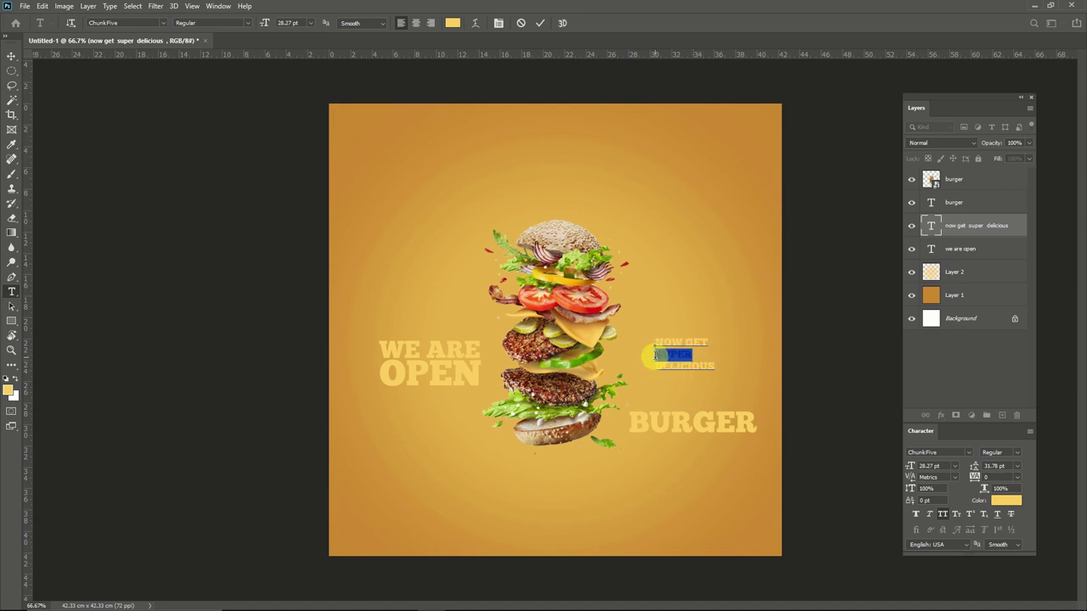
left_click_drag(910, 462, 917, 465)
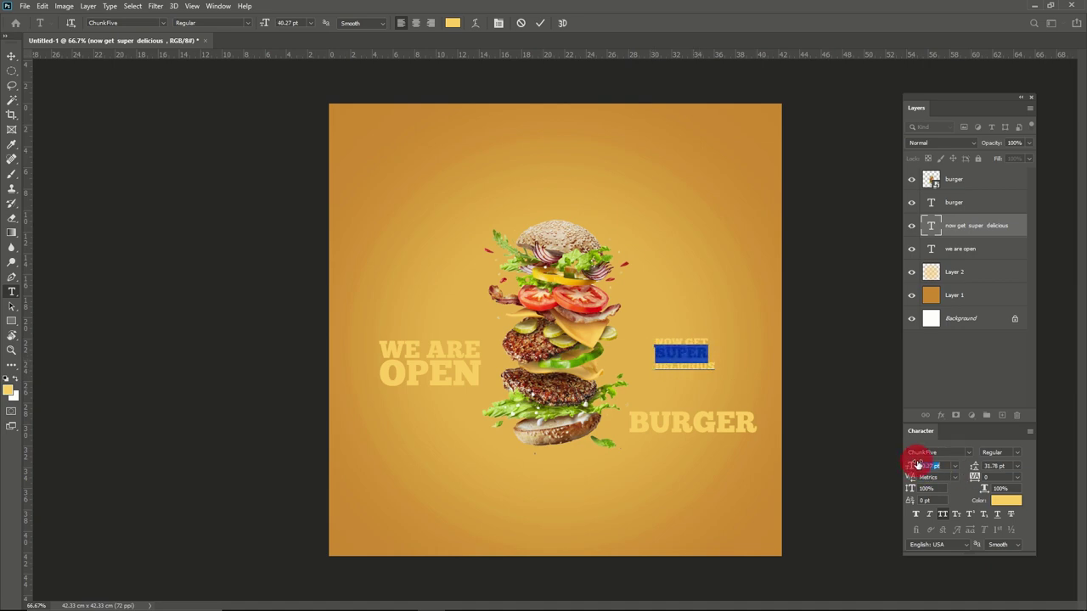
key("ctrl+Return")
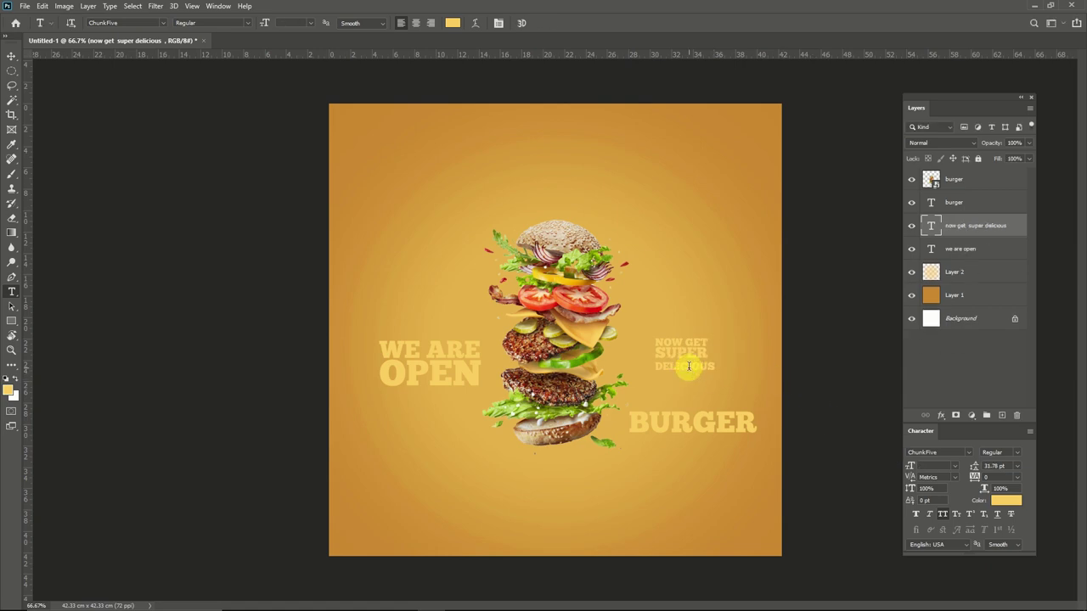
Set the word DELICIOUS to 25.27 pt to match the width of SUPER and tighten its leading.
left_click_drag(714, 366, 653, 367)
left_click(907, 469)
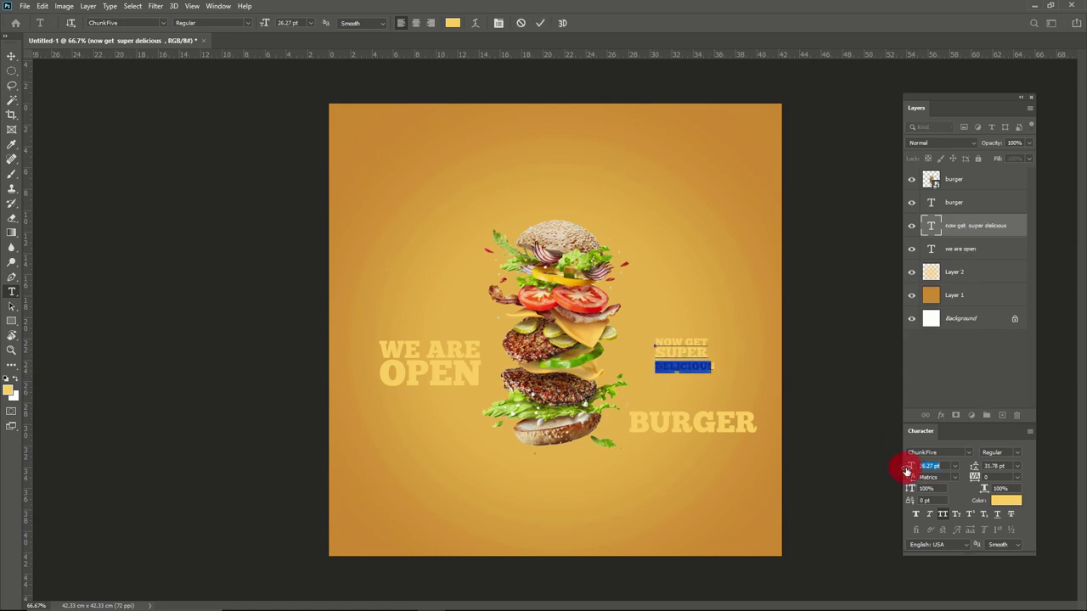
key("ctrl+a")
left_click_drag(907, 469, 906, 470)
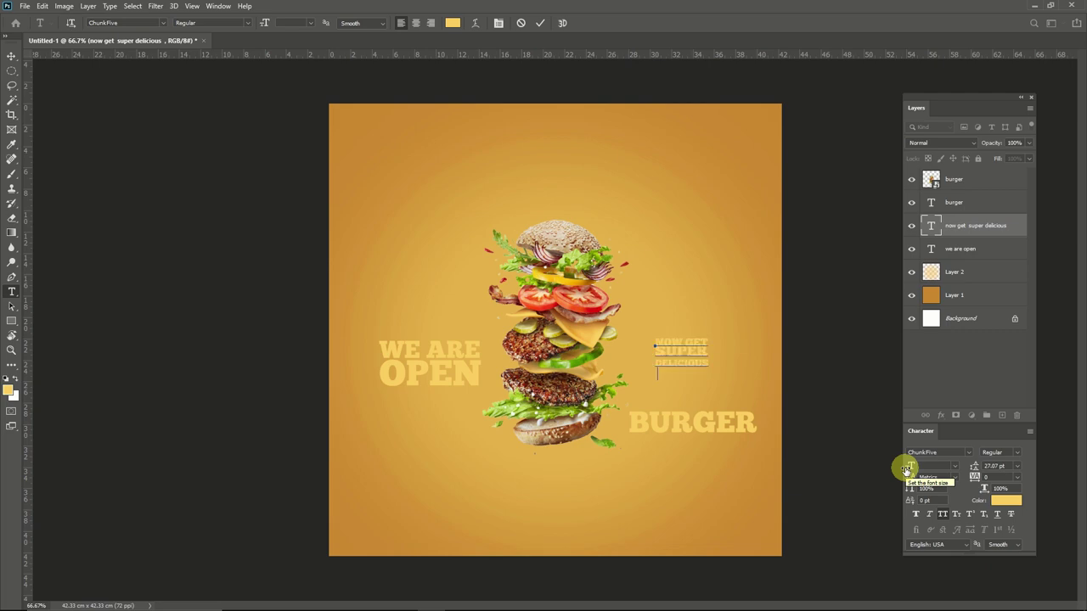
key("ctrl+a")
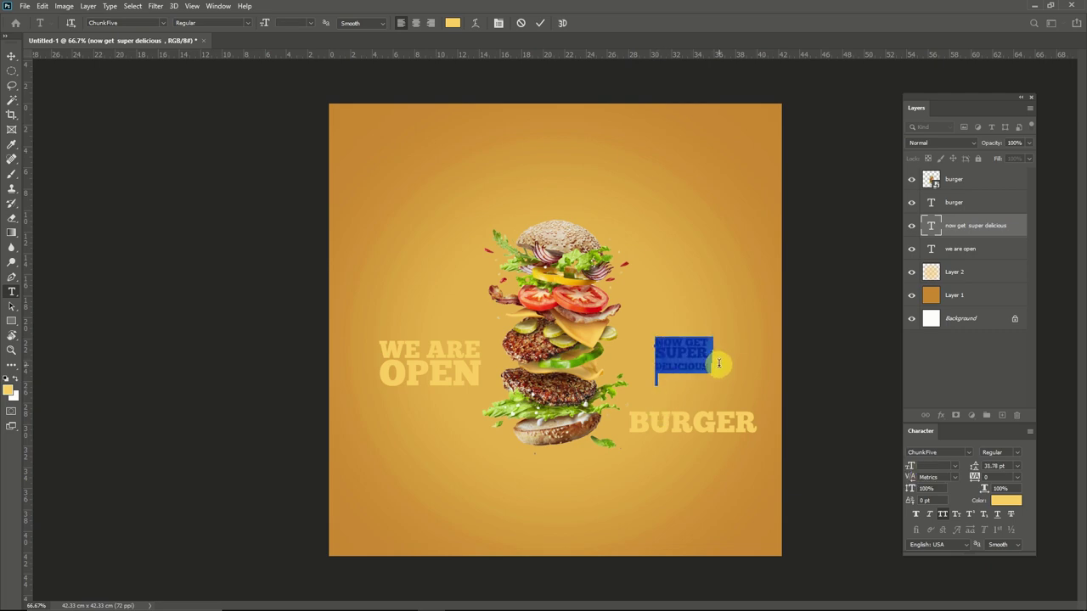
double_click(718, 366)
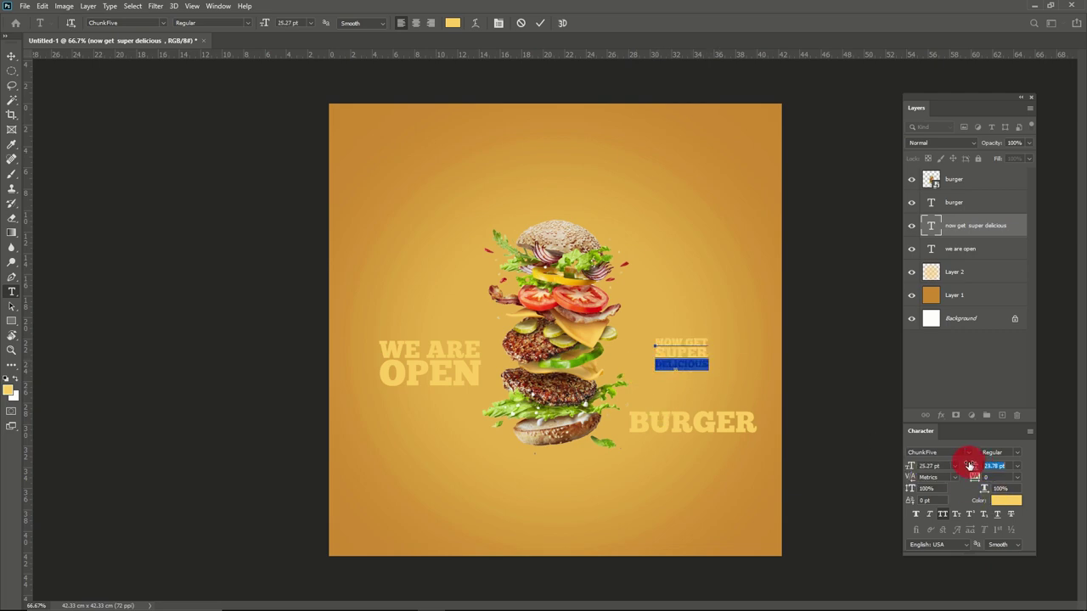
key("ctrl+Return")
Scale up the NOW GET SUPER DELICIOUS text block to fill more of the space beside the burger.
key("ctrl+t")
left_click_drag(709, 337, 725, 307)
key("Return")
Break the word BURGER into the lines BUR and GER below DELICIOUS and tighten their leading.
left_click_drag(715, 423, 630, 431)
key("t")
left_click(690, 393)
key("Return")
left_click_drag(974, 466, 961, 466)
key("ctrl+Return")
Scale the BUR GER text to about 161% so it matches the width of DELICIOUS, and nudge it up close beneath that word.
key("ctrl+t")
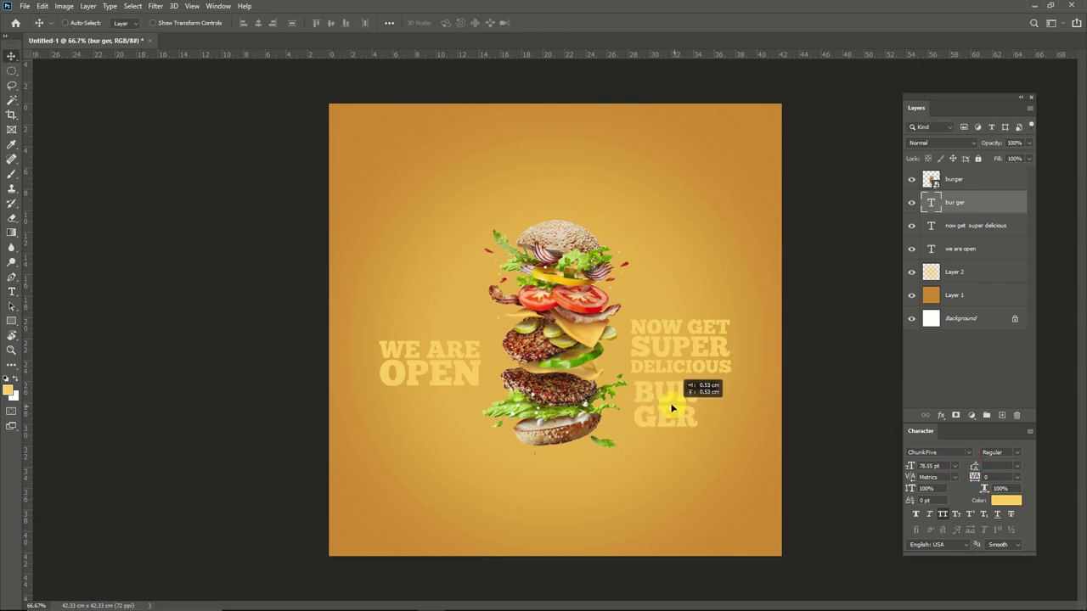
left_click_drag(696, 434, 732, 469)
double_click(720, 426)
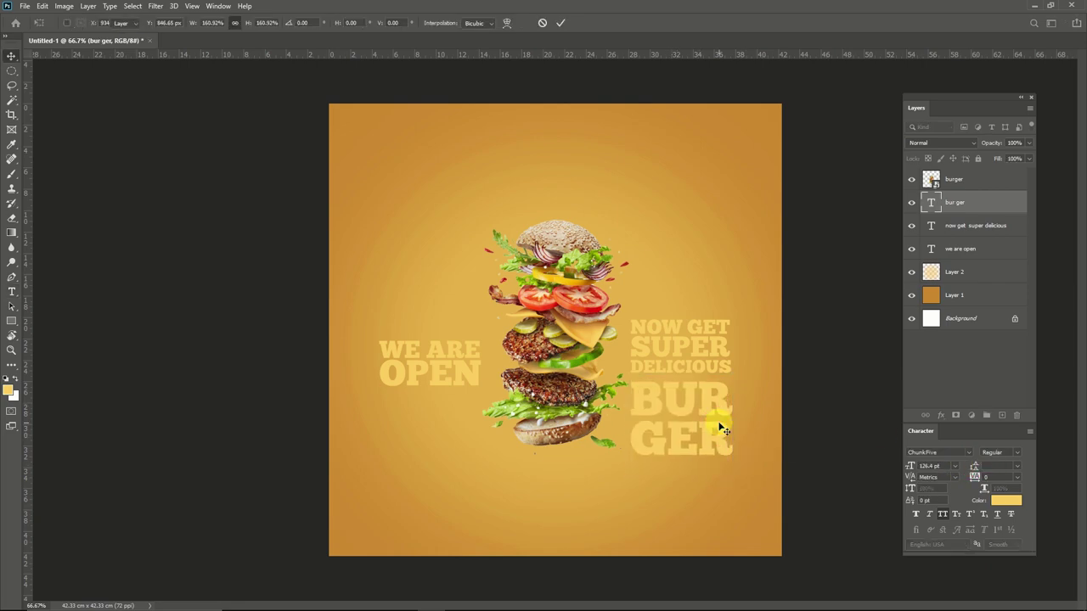
key("shift+Up")
key("shift+Up")
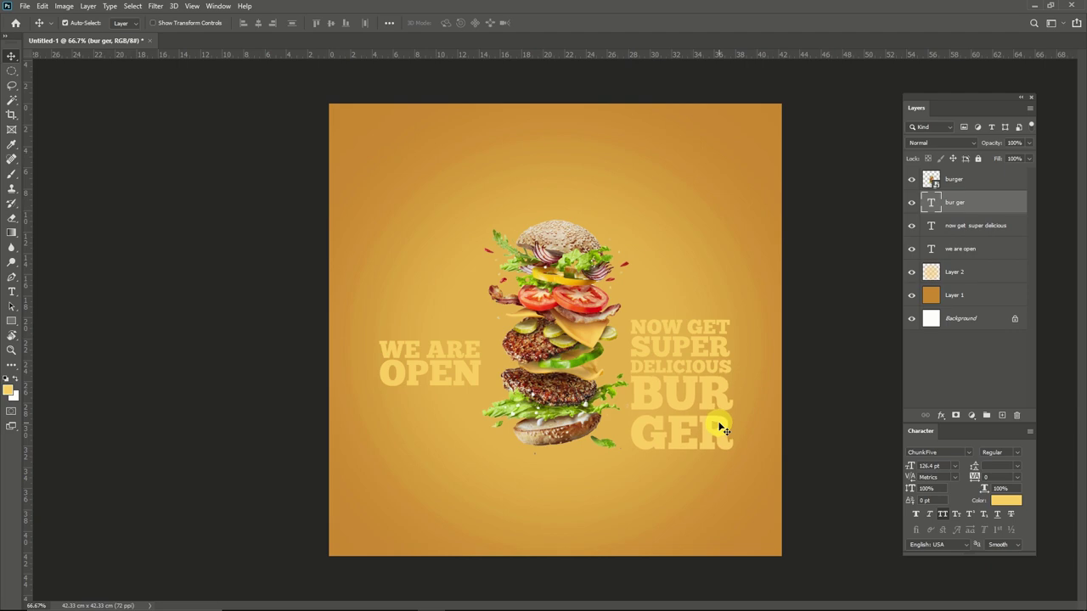
key("shift+Down")
key("shift+Up")
key("Up")
key("Up")
key("Up")
Change the font of the BUR GER text to Bad Coma and stretch its height to about 136%.
left_click(967, 452)
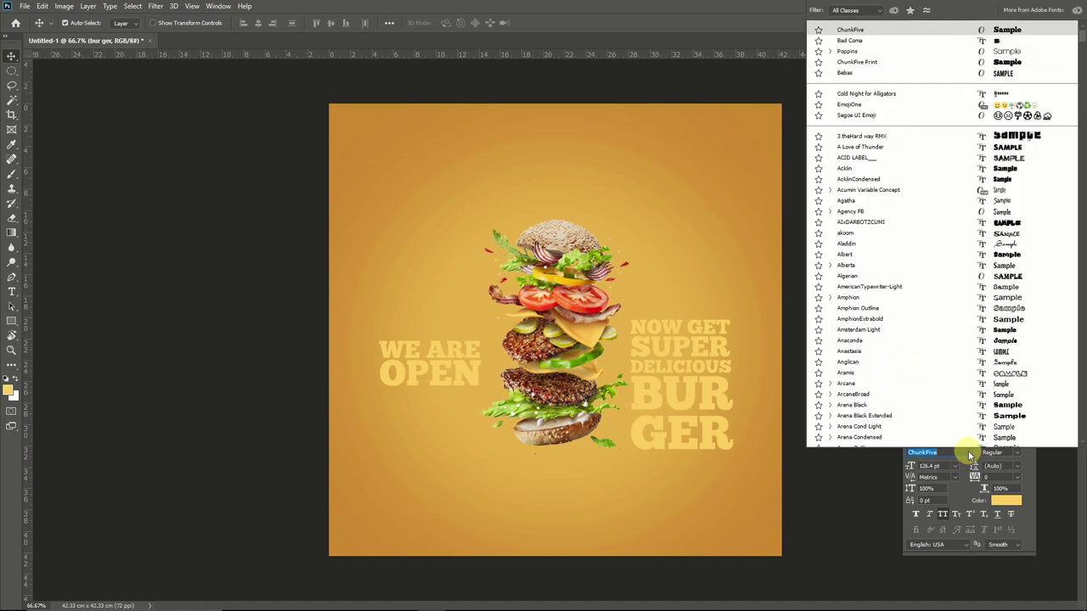
left_click(863, 41)
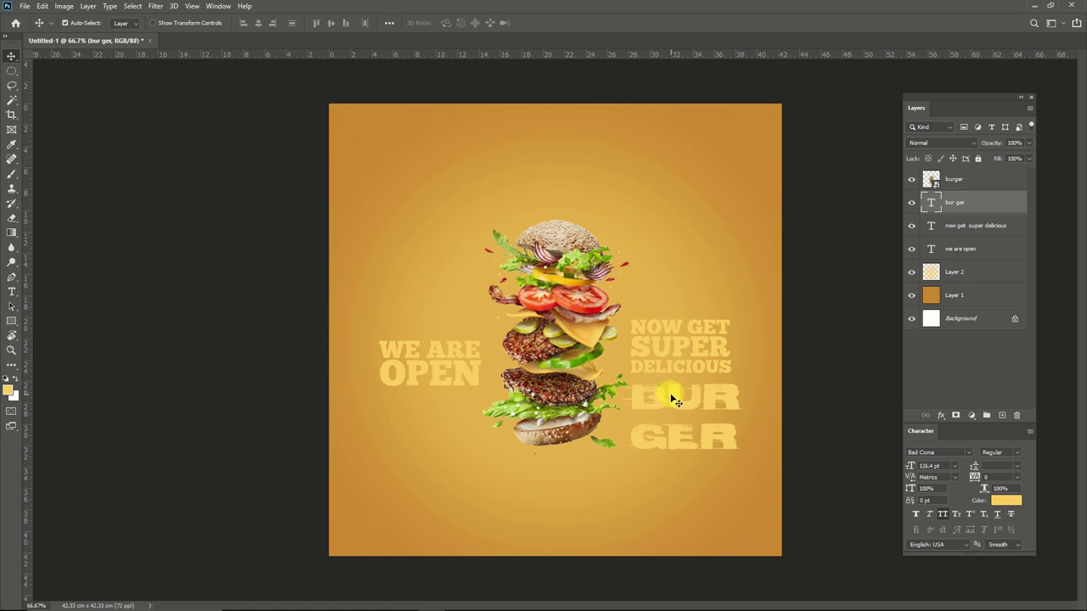
key("ctrl+t")
left_click_drag(686, 449, 684, 476)
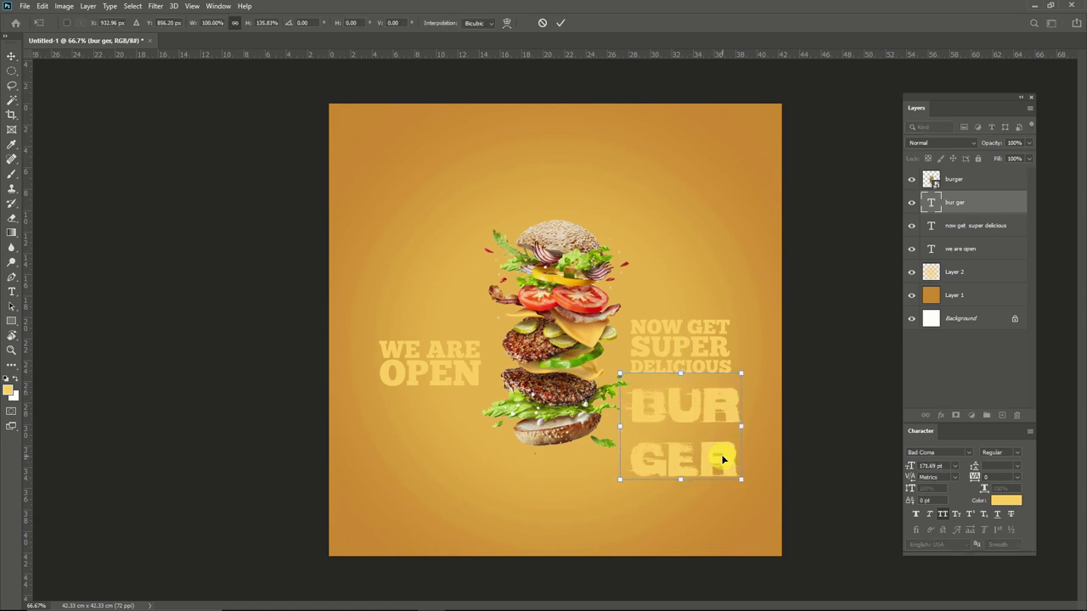
key("Return")
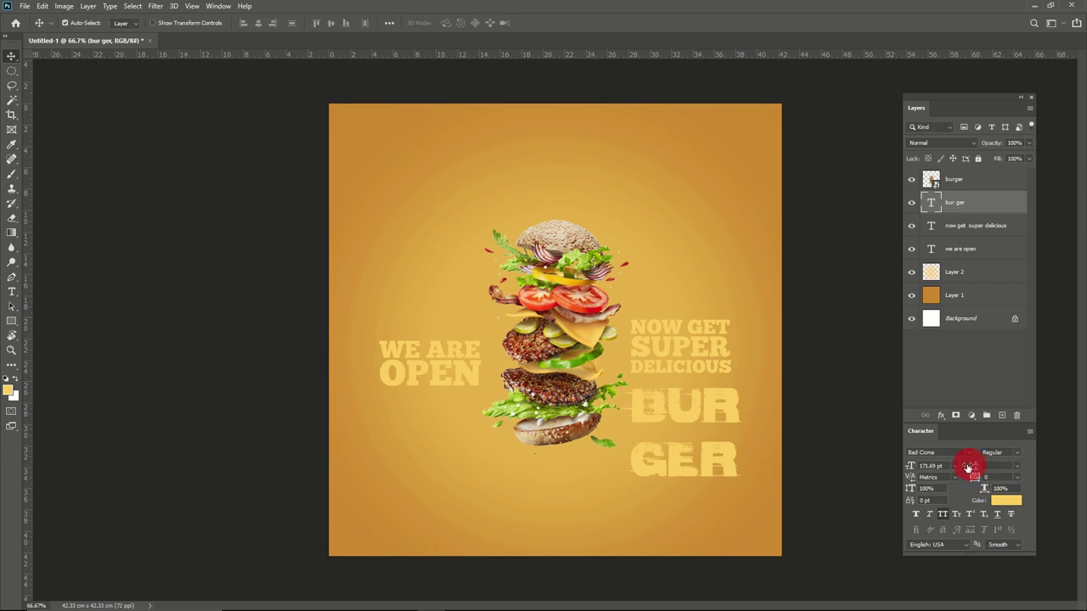
Set the leading of the BUR GER text to 94.62 pt.
left_click(1020, 468)
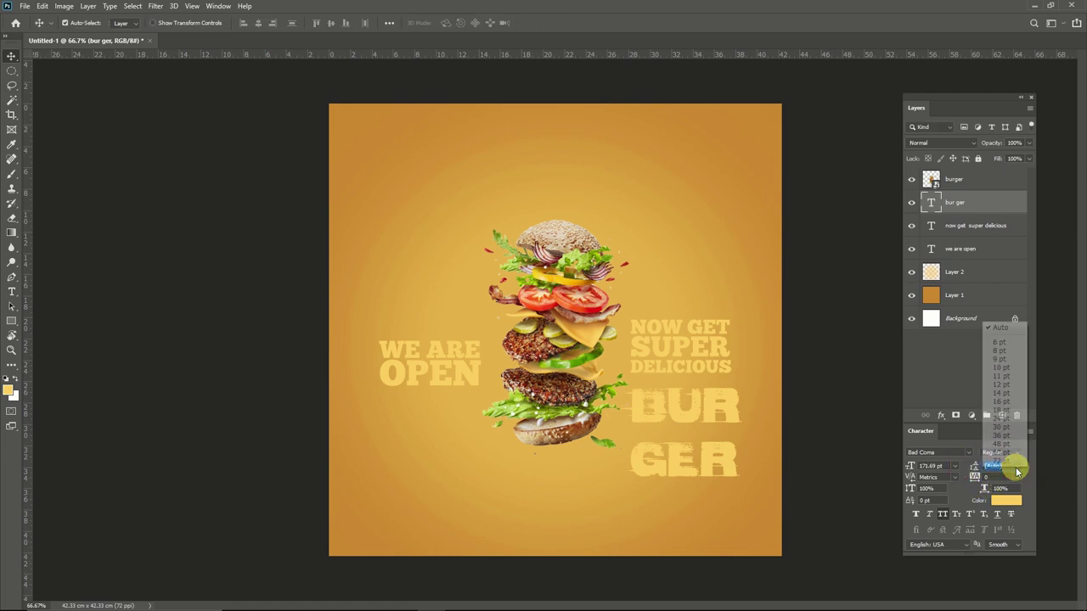
left_click(1013, 331)
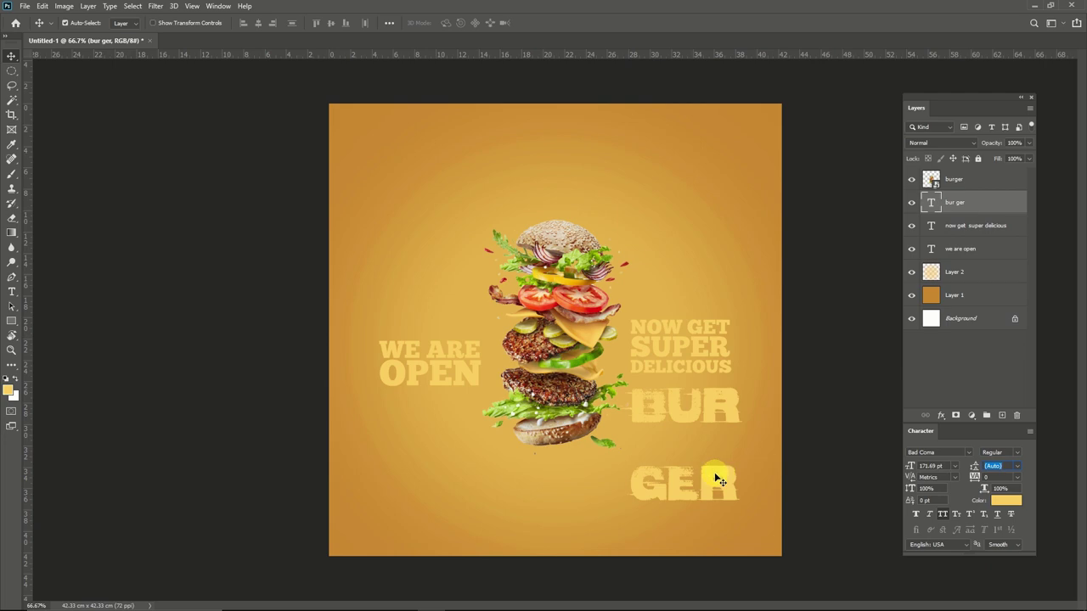
left_click_drag(974, 466, 902, 473)
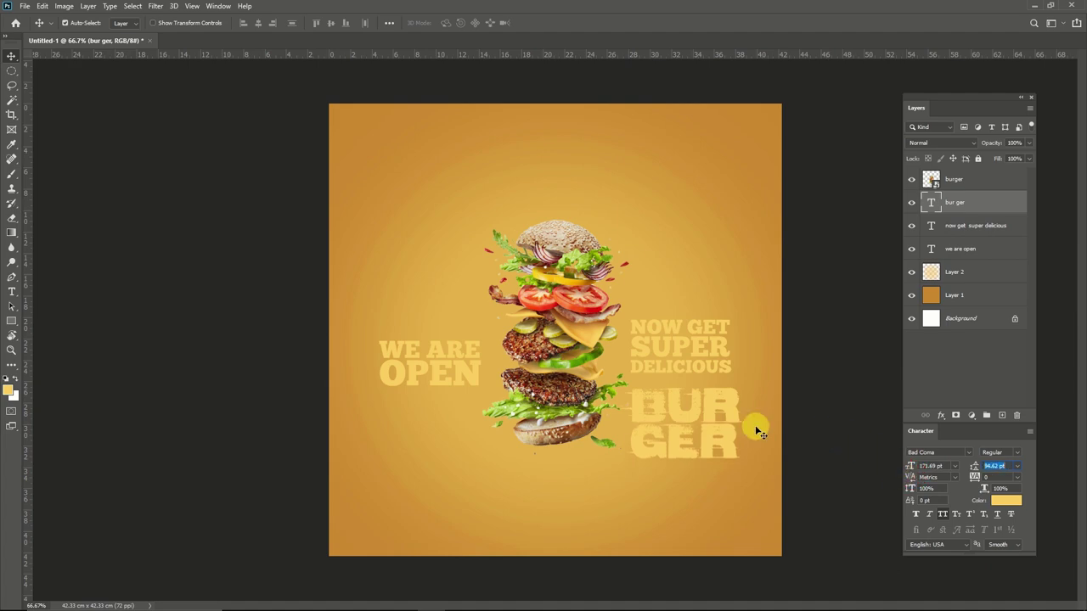
Stretch the BUR GER text taller to 188.05 pt and move it up tight beneath DELICIOUS.
key("ctrl+t")
left_click_drag(689, 461, 685, 469)
key("Return")
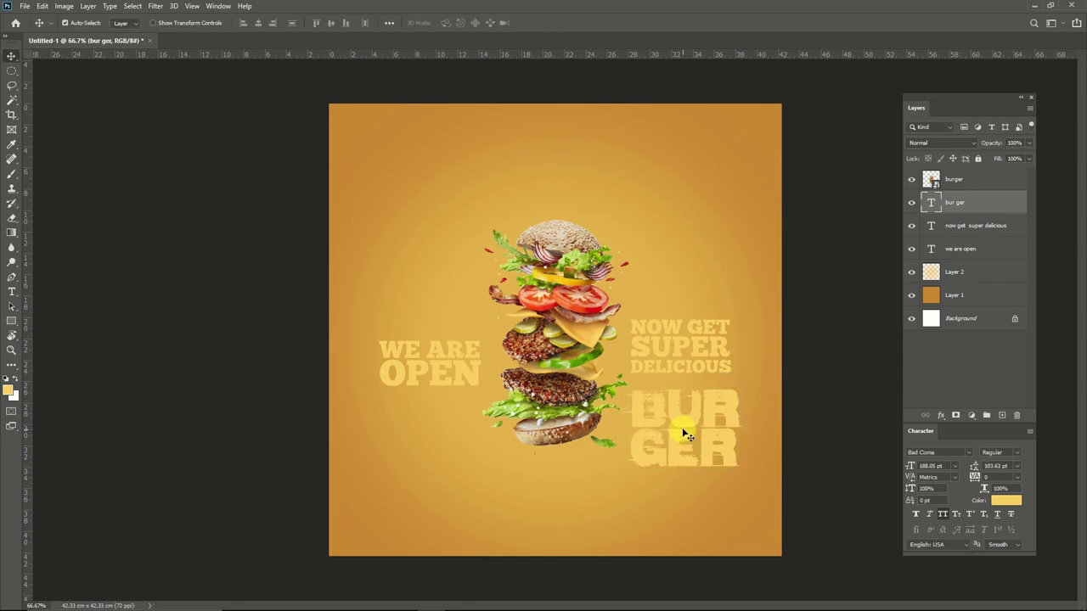
mouse_move(686, 428)
left_mouse_down()
mouse_move(676, 373)
mouse_move(683, 418)
left_mouse_up()
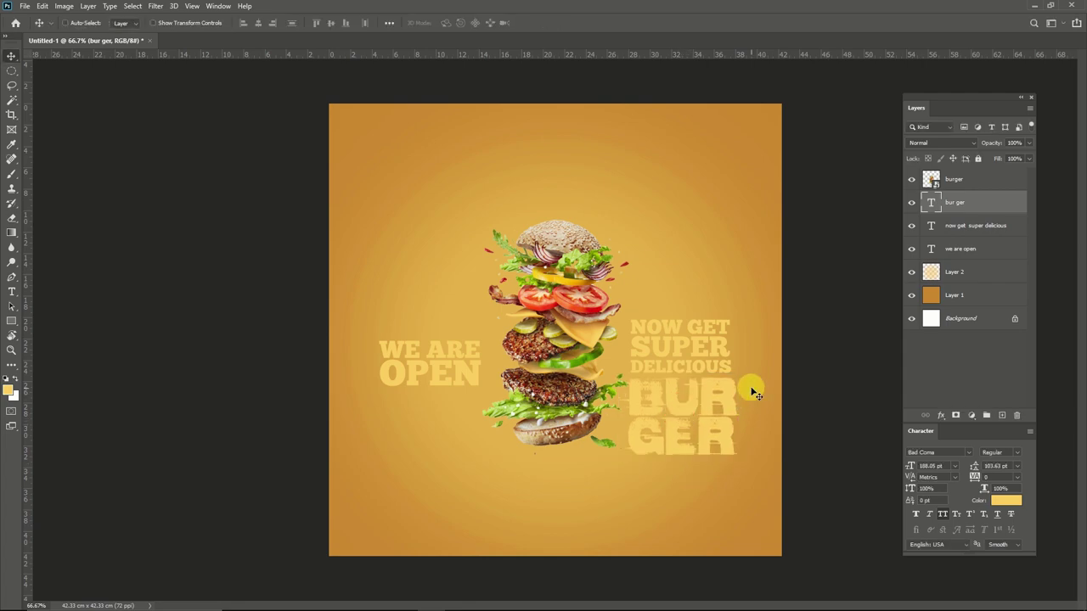
Scale the BUR GER text down to 93.55% and align it with the edges of the lines above.
key("ctrl+t")
left_click_drag(740, 367, 734, 367)
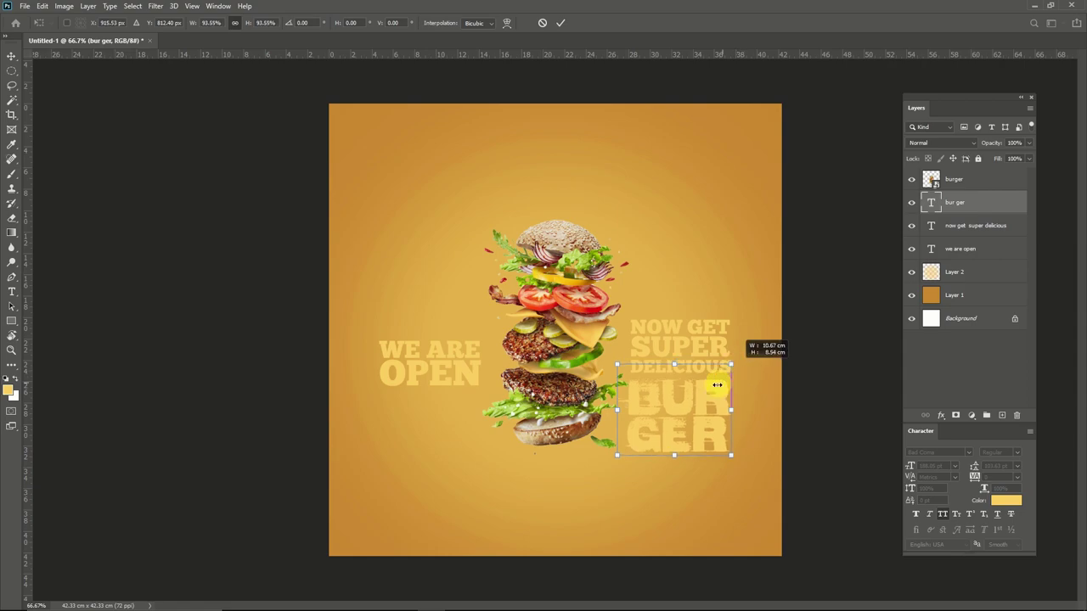
key("Return")
left_click_drag(708, 401, 710, 395)
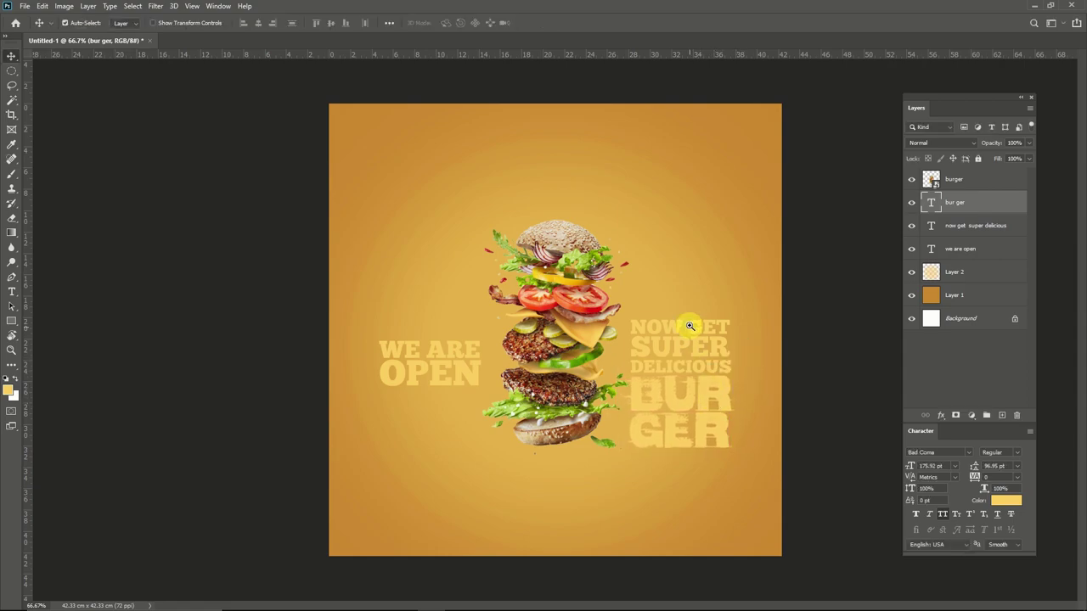
Set the size of the NOW GET line to 48.9 pt.
left_click_drag(689, 325, 723, 357)
left_click(813, 334)
key("ctrl+t")
double_click(831, 332)
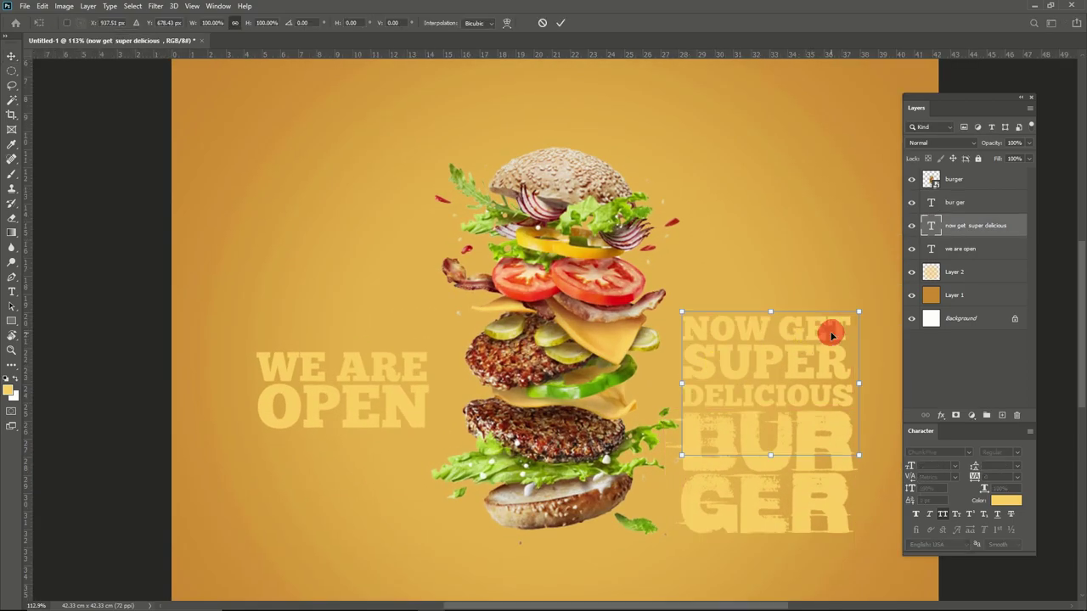
key("t")
left_click_drag(846, 328, 689, 315)
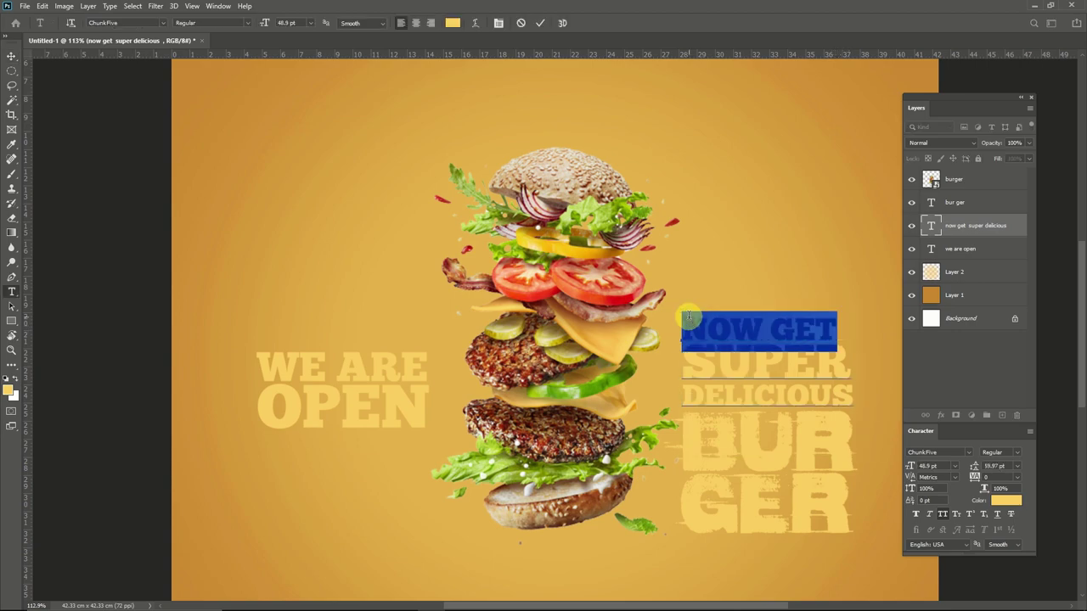
key("ctrl+a")
key("ctrl+Return")
key("v")
left_click_drag(766, 378, 847, 382)
key("m")
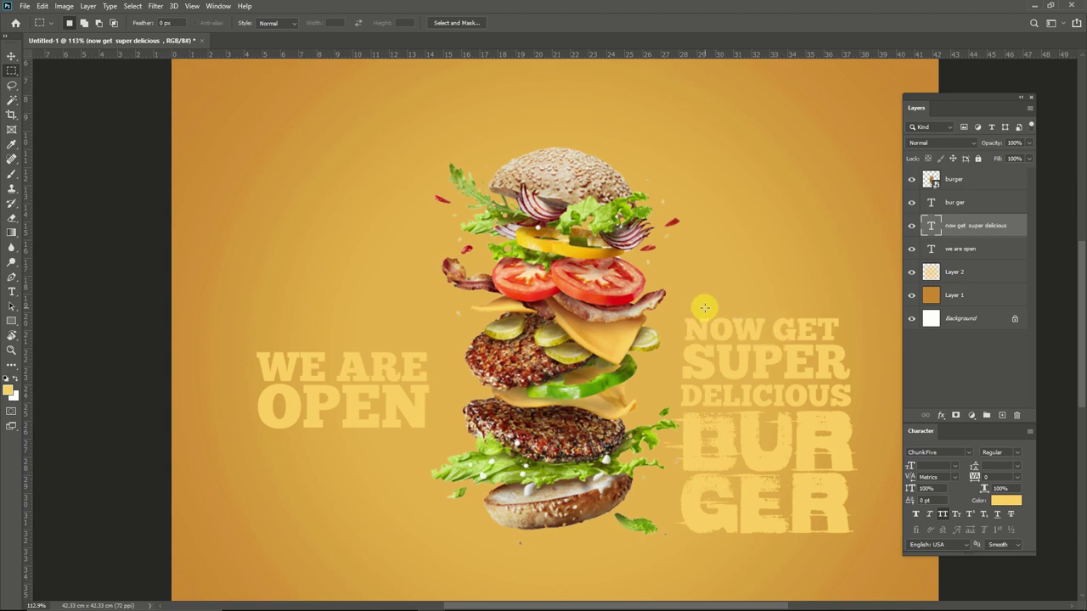
Add a dark red #871803 rectangle on a new layer around the NOW GET line and place it behind the lettering.
left_click_drag(681, 312, 845, 342)
left_click(845, 342)
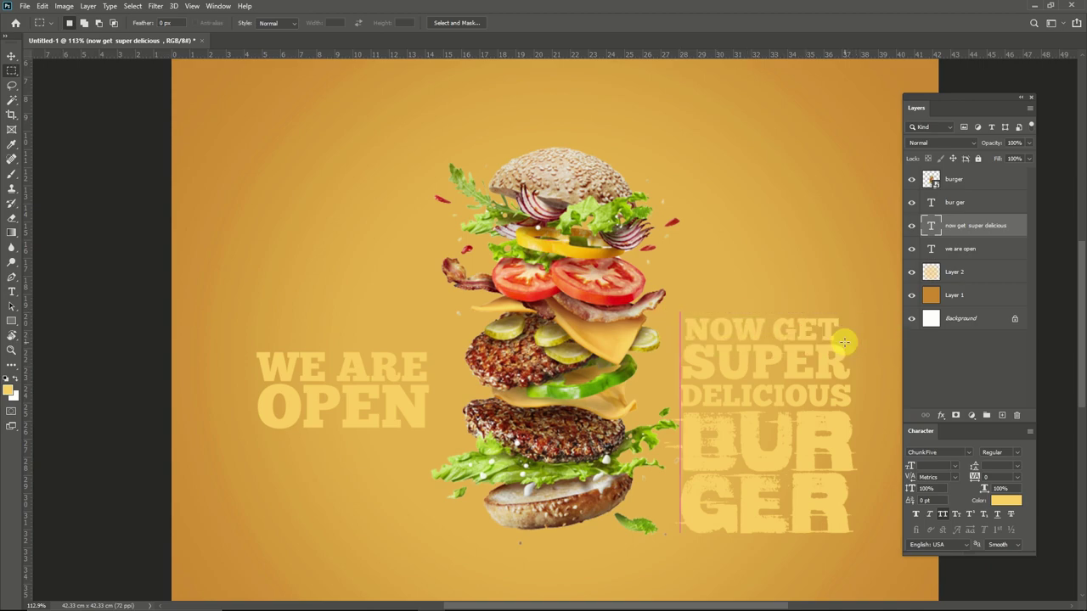
left_click(1003, 416)
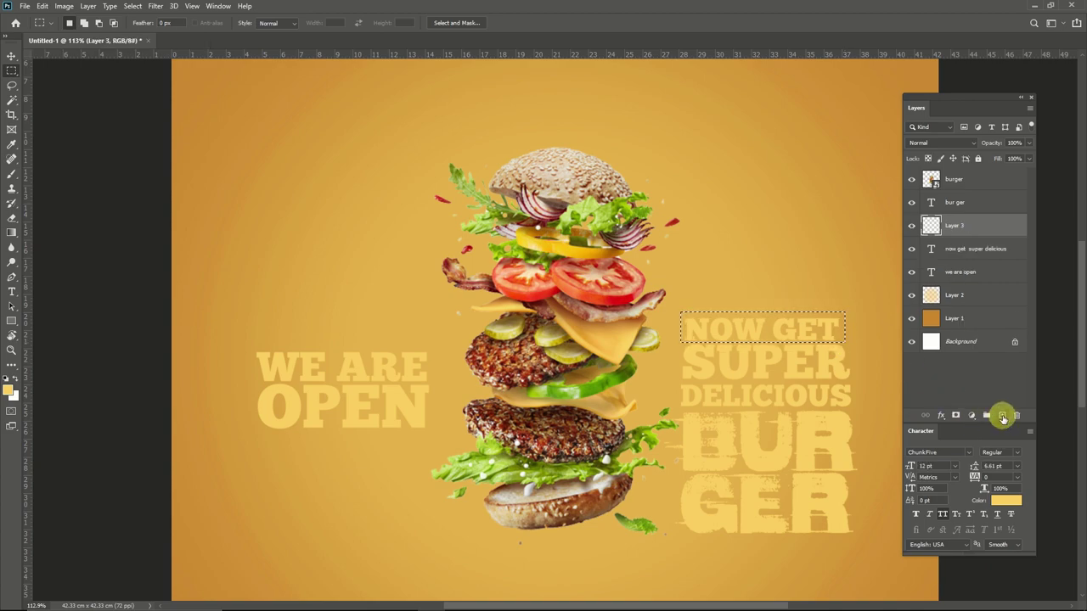
left_click(13, 394)
left_click(584, 284)
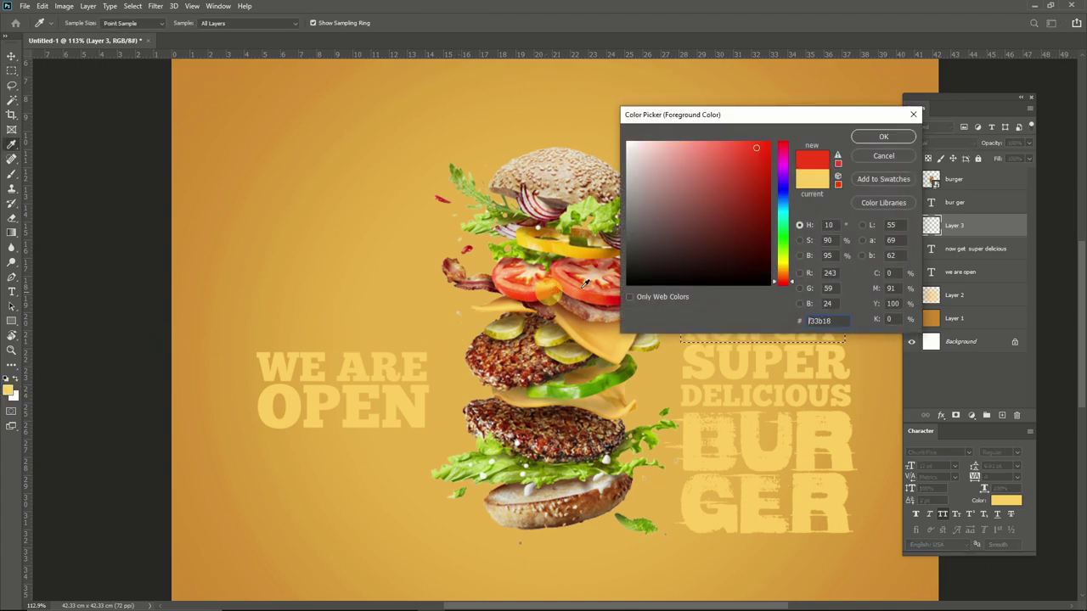
left_click(768, 209)
left_click(879, 137)
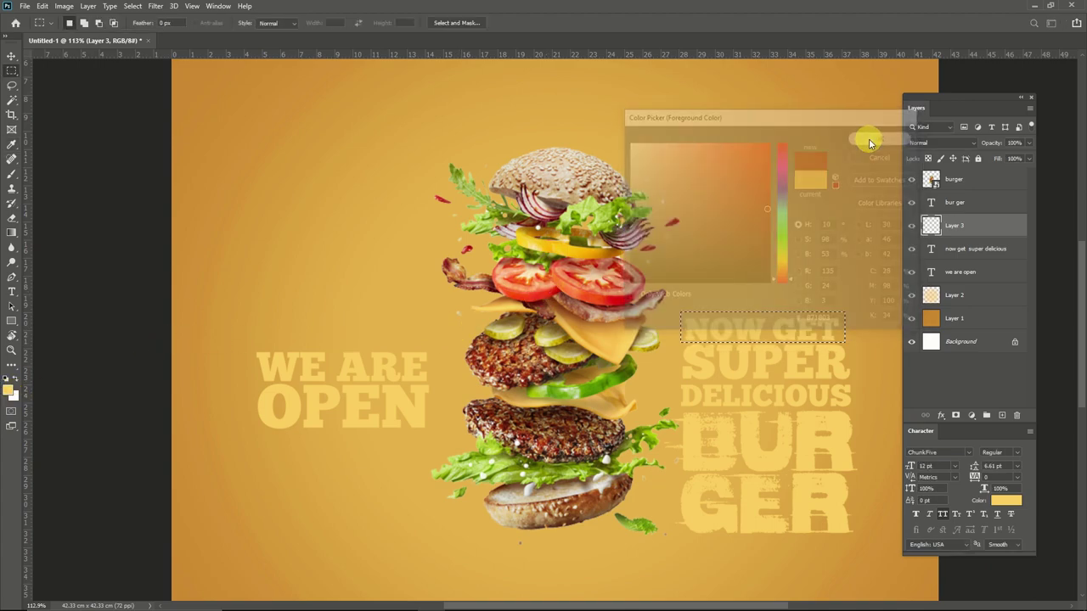
key("alt+BackSpace")
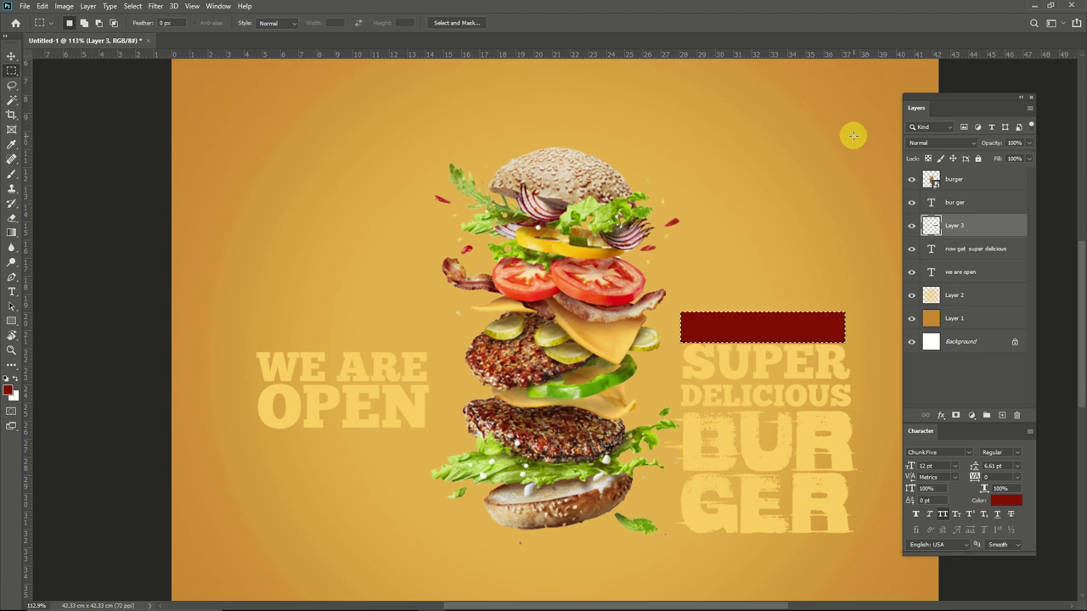
key("ctrl+bracketleft")
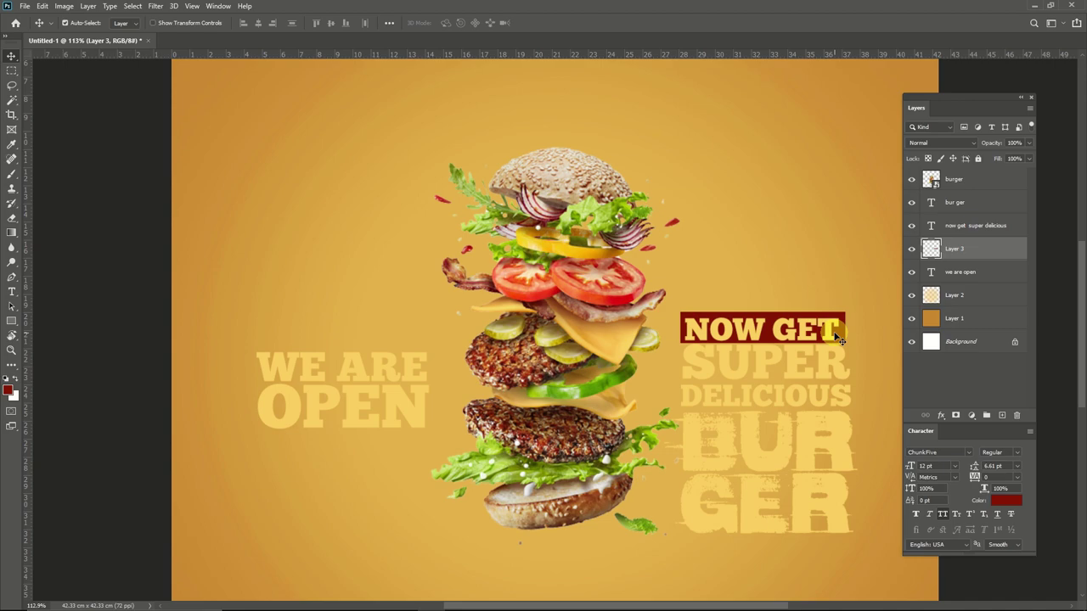
Set the NOW GET line to 44.46 pt with tracking 20 and a 4.45 pt baseline shift.
key("t")
left_click_drag(838, 338, 688, 328)
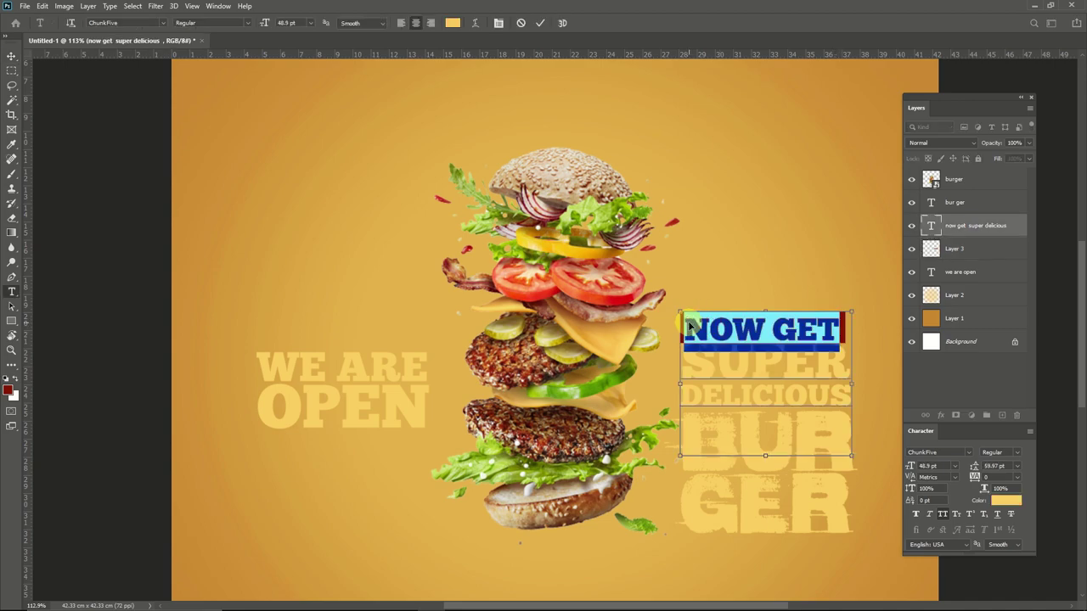
key("alt+shift+Up")
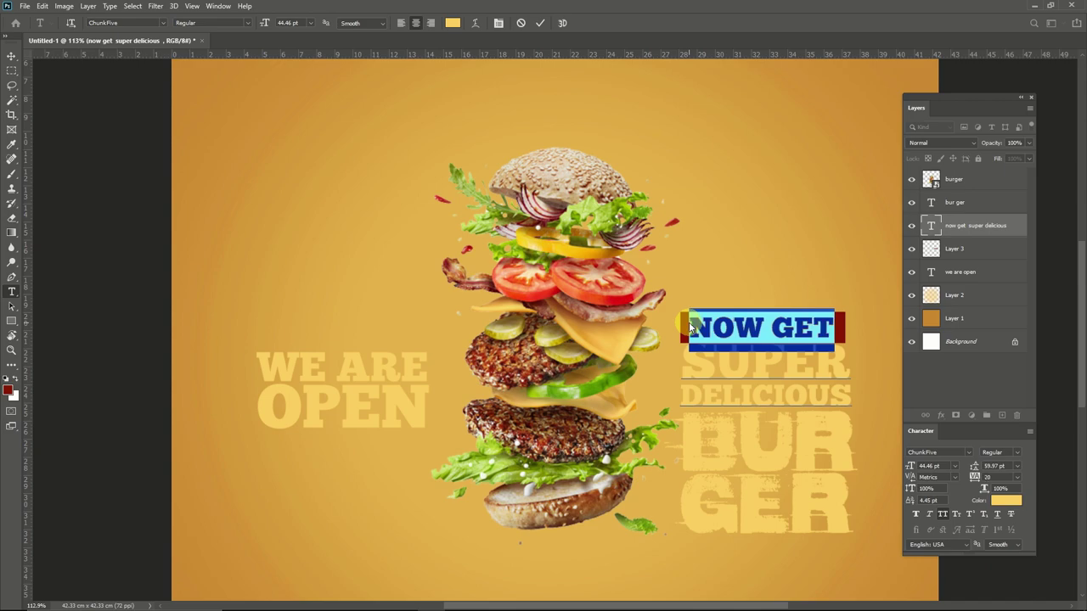
key("ctrl+Return")
key("v")
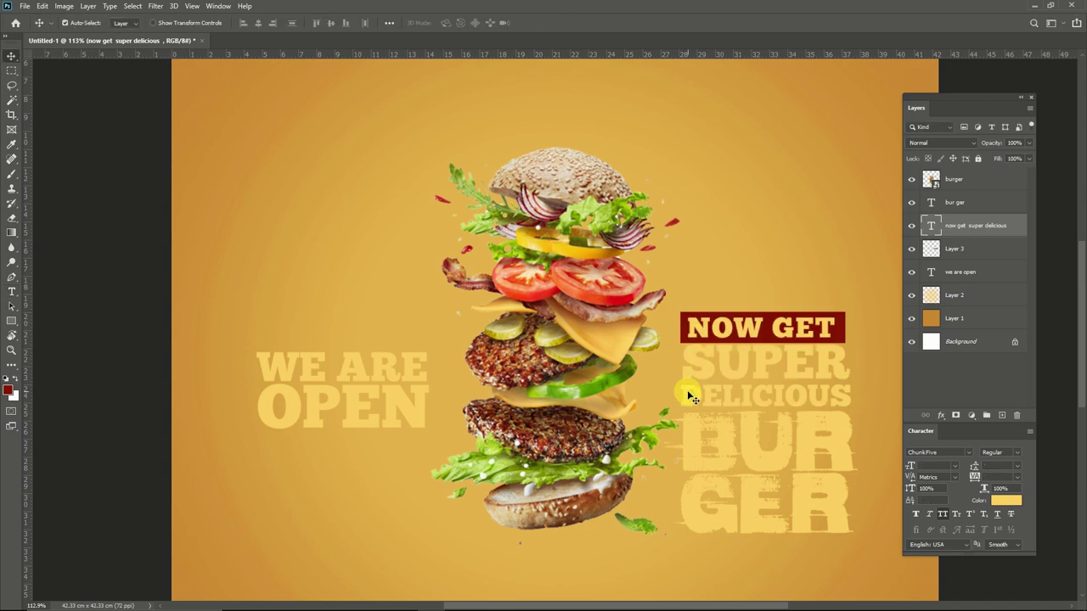
key("ctrl+0")
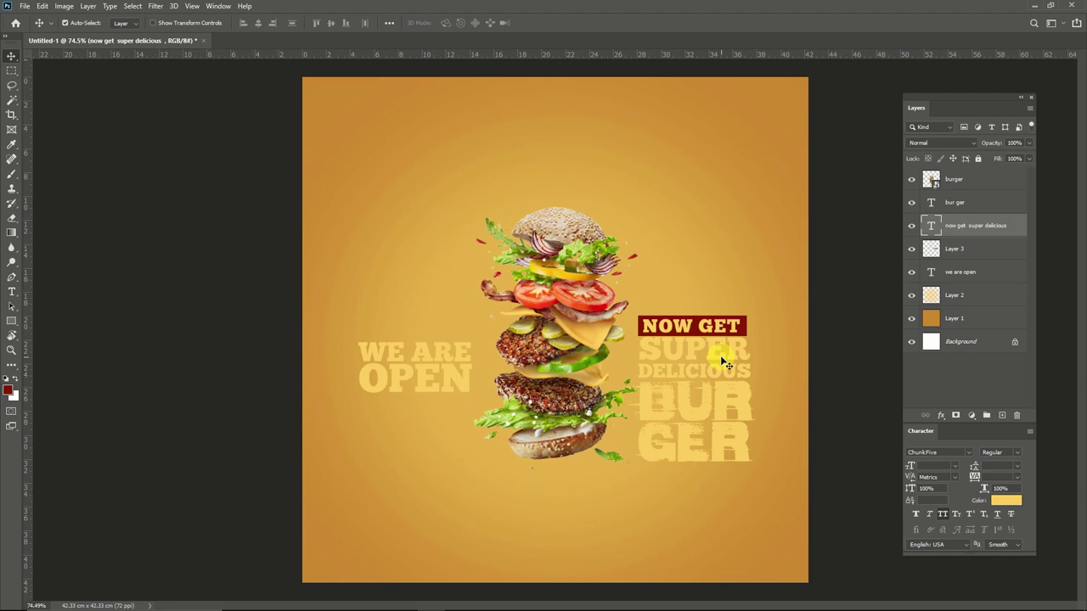
key("t")
left_click_drag(650, 347, 774, 348)
key("ctrl+Return")
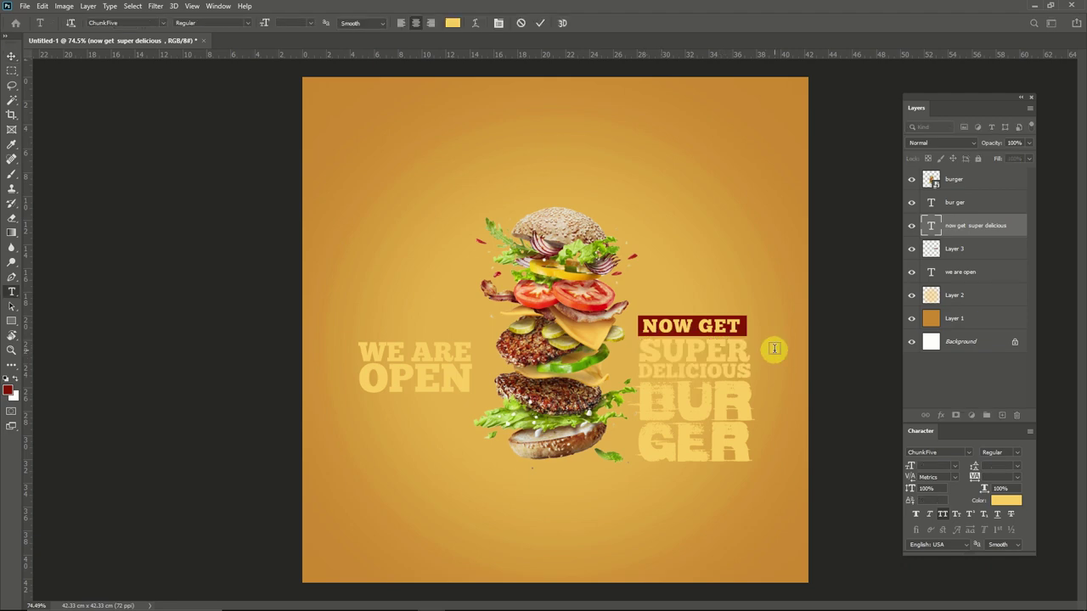
key("v")
scroll(724, 418, "down", 3)
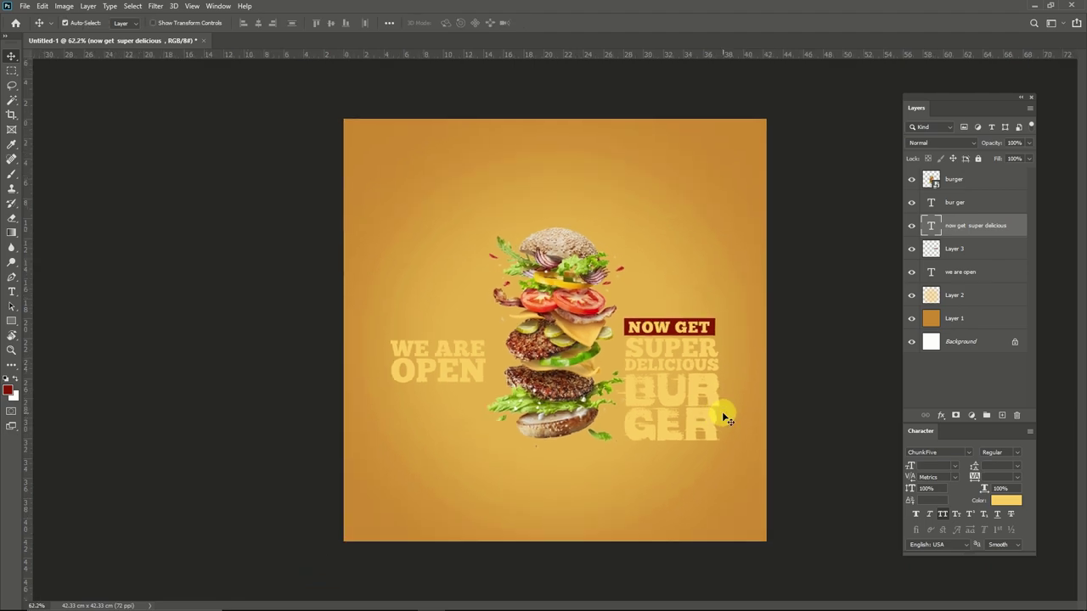
Add a new layer above the burger and shrink the soft brush to about 91 px.
mouse_move(554, 440)
left_mouse_down()
mouse_move(565, 431)
mouse_move(563, 446)
mouse_move(556, 422)
left_mouse_up()
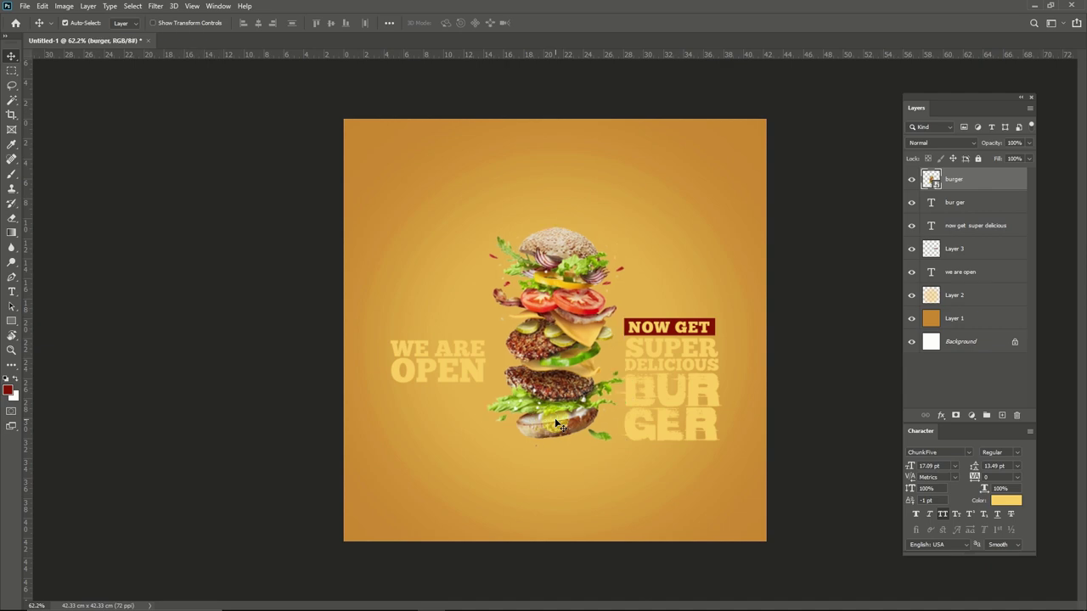
left_click(11, 177)
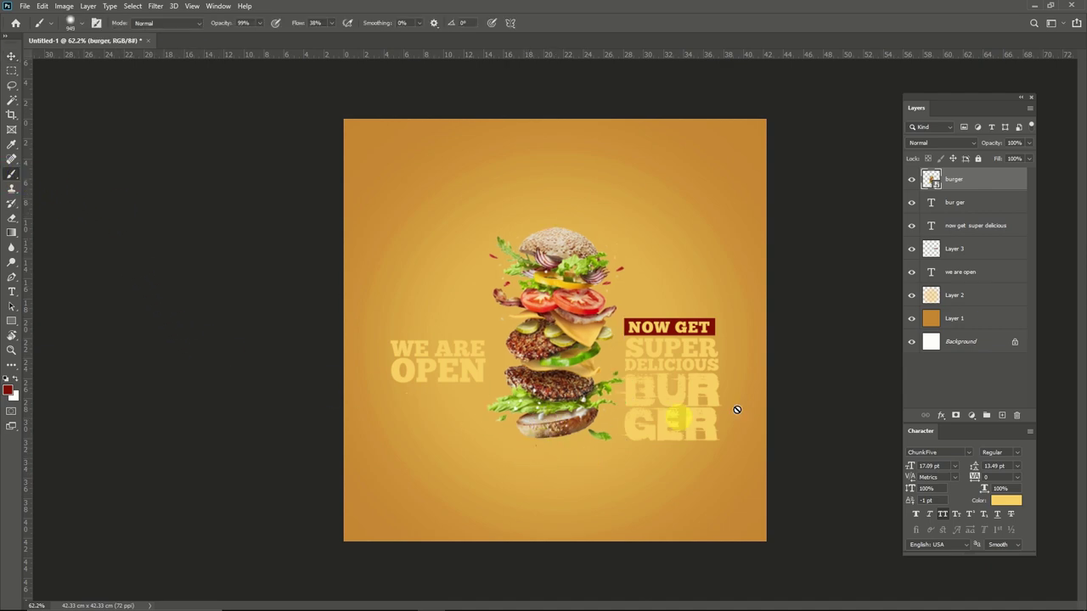
left_click(1002, 416)
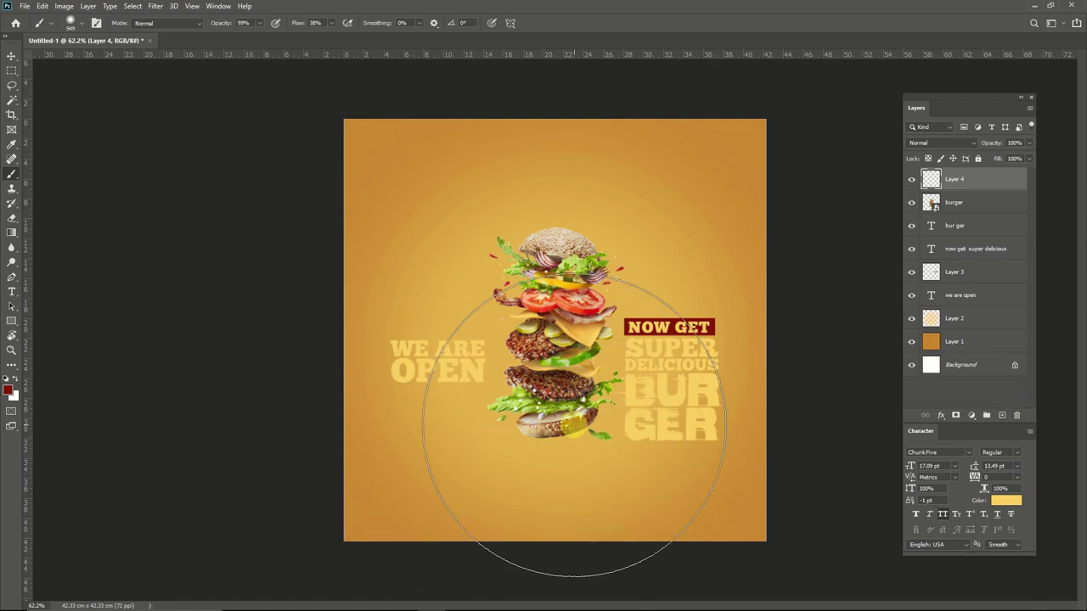
left_click_drag(552, 438, 535, 438)
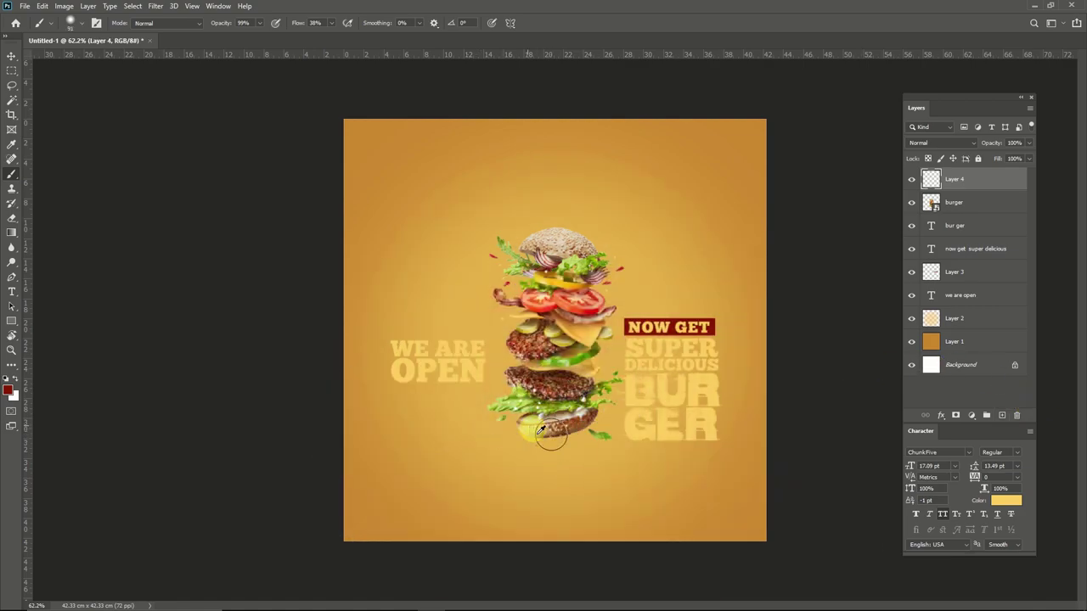
Set the foreground colour to black #000000 and paint a soft shadow stroke across the bottom bun.
left_click(11, 395)
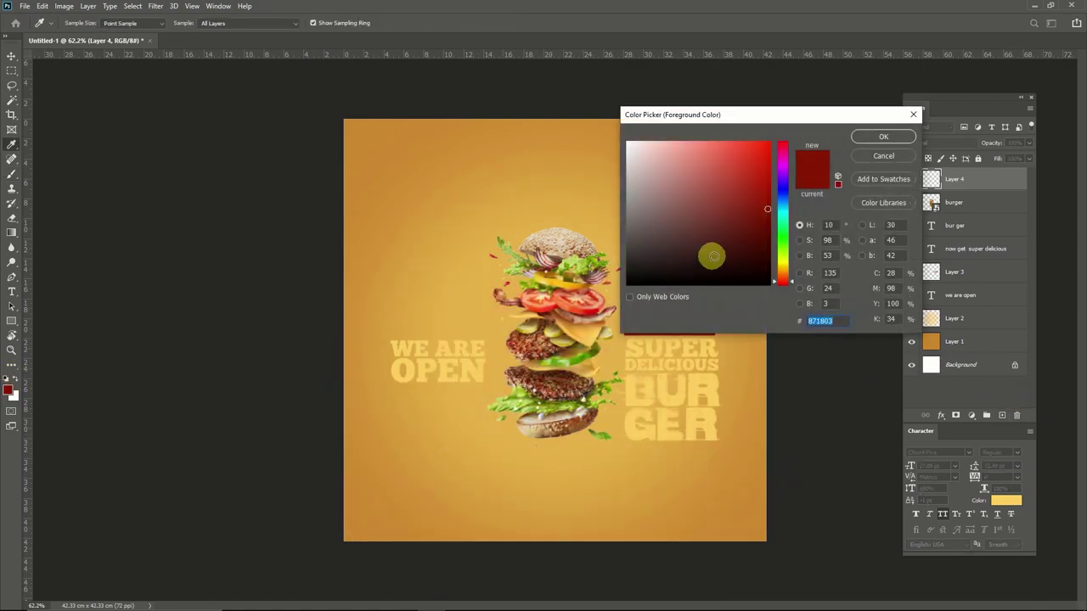
left_click(770, 284)
left_click(883, 137)
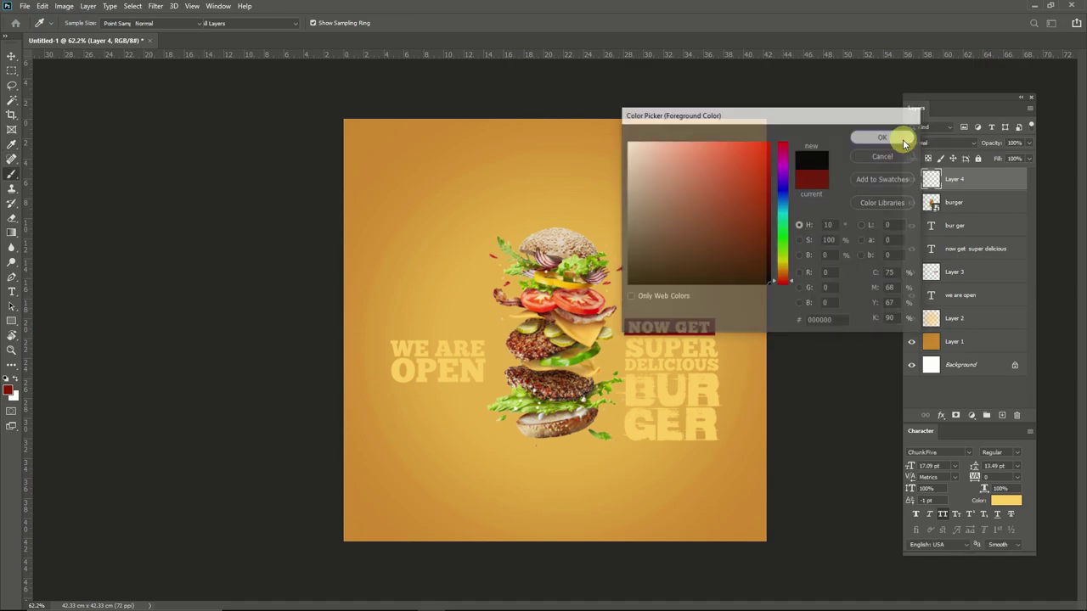
left_click_drag(526, 434, 608, 436)
Distort the shadow into a flat wedge below the bun, narrowing its left end to a point and spreading its right end.
key("ctrl+t")
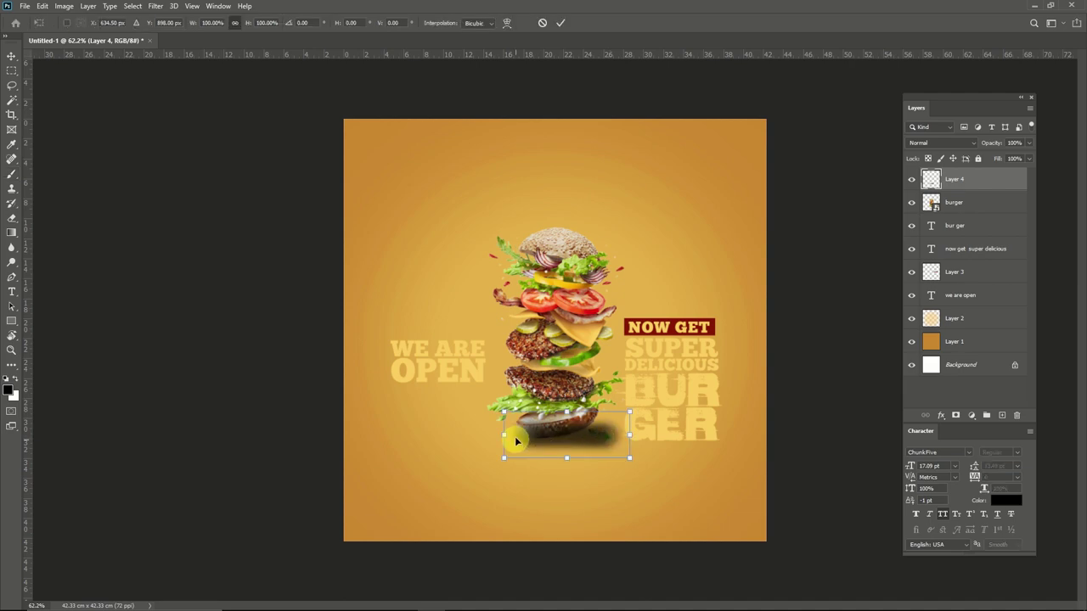
left_click_drag(506, 414, 506, 456)
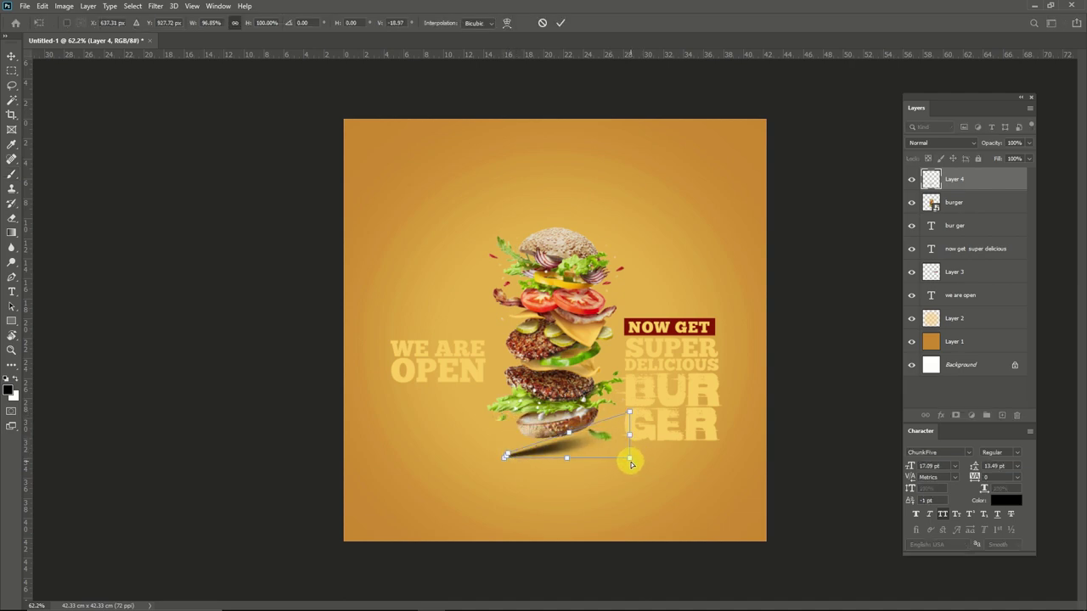
left_click_drag(631, 464, 637, 493)
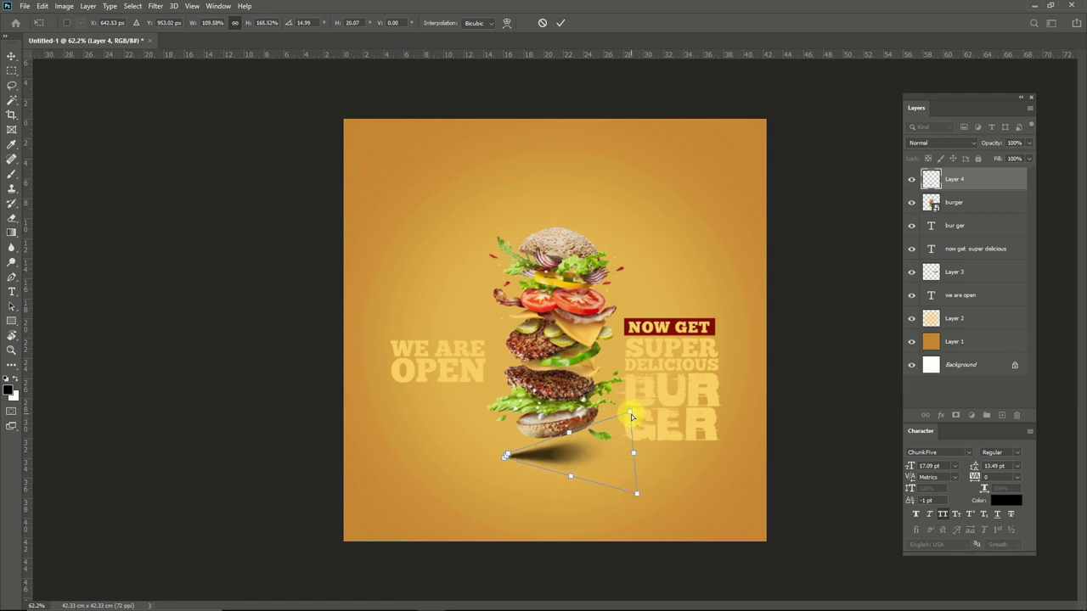
left_click_drag(631, 416, 636, 424)
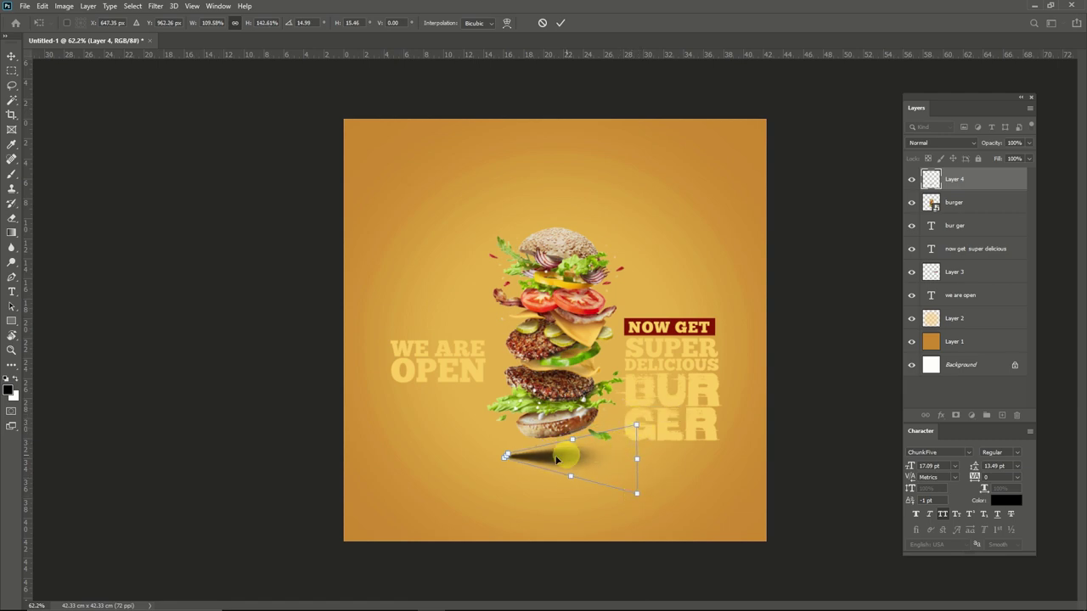
key("Return")
Move the shadow closer beneath the bottom bun and stretch it leftwards to about 122% width.
key("b")
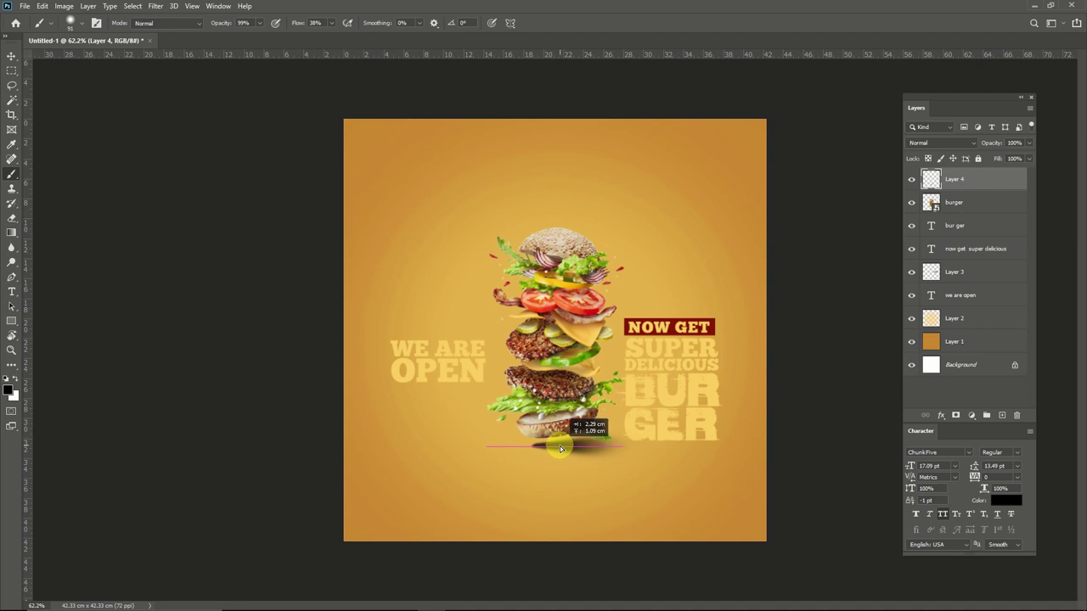
key("ctrl+t")
left_click_drag(523, 447, 490, 448)
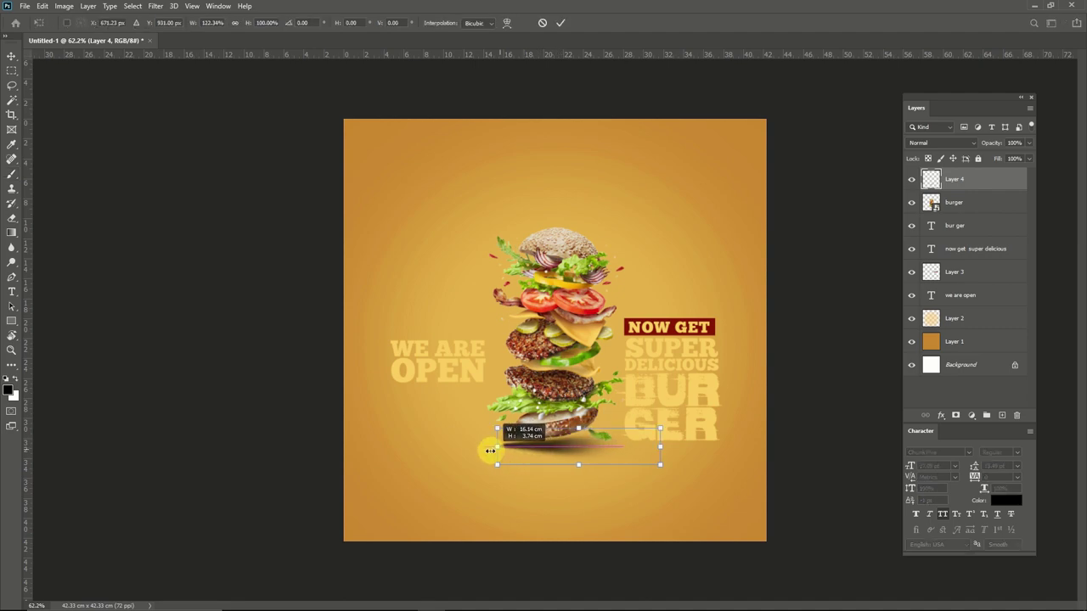
key("Return")
Shift the burger's shadow to the right and slightly down beneath the bottom bun.
left_click_drag(597, 499, 612, 498)
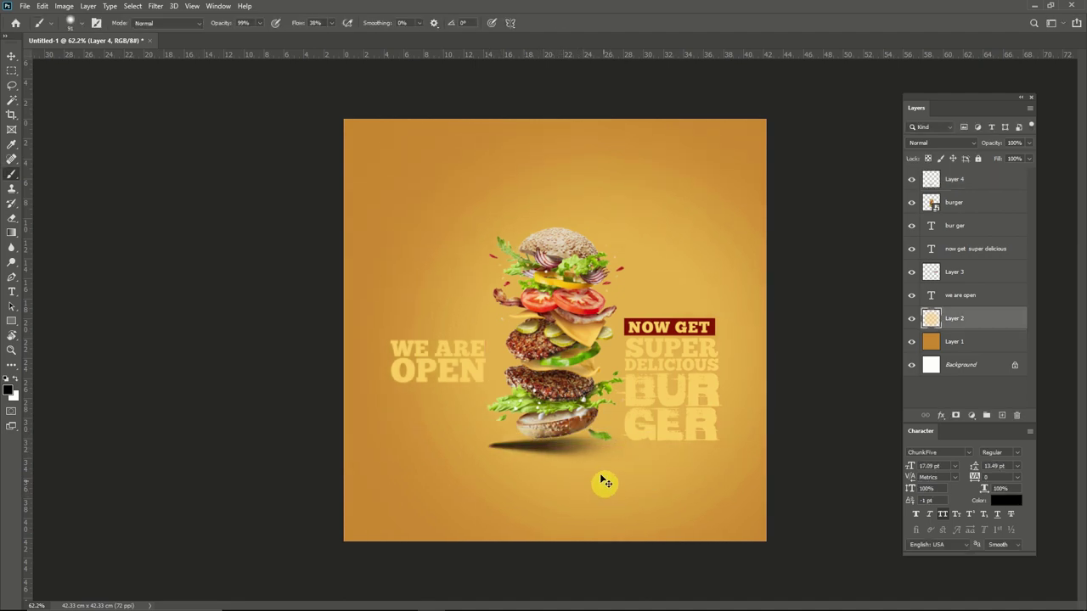
key("ctrl+z")
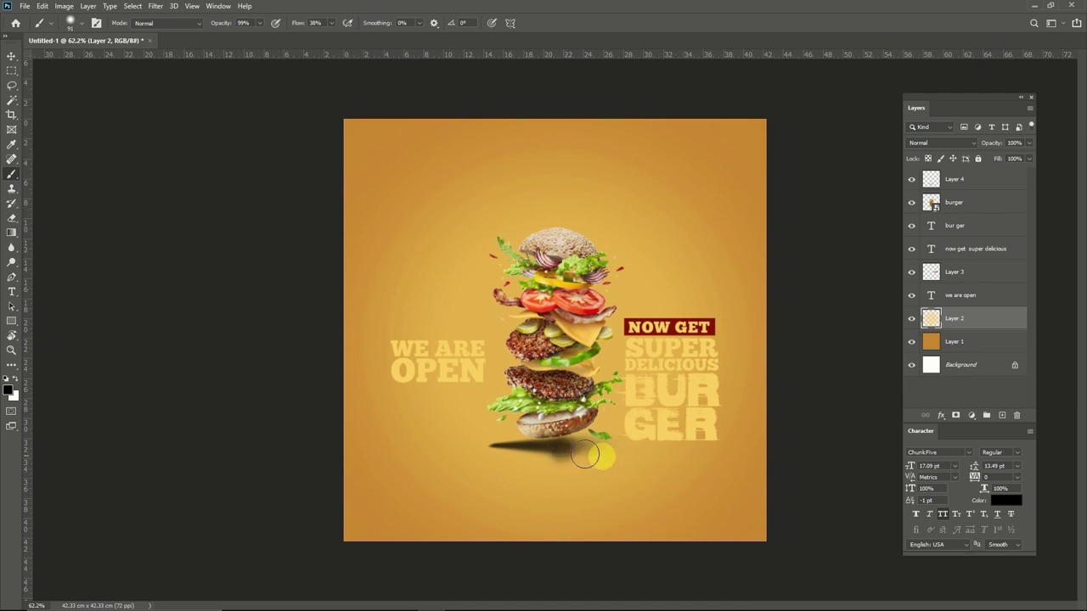
key("v")
mouse_move(549, 453)
left_mouse_down()
mouse_move(582, 454)
mouse_move(563, 451)
mouse_move(574, 460)
left_mouse_up()
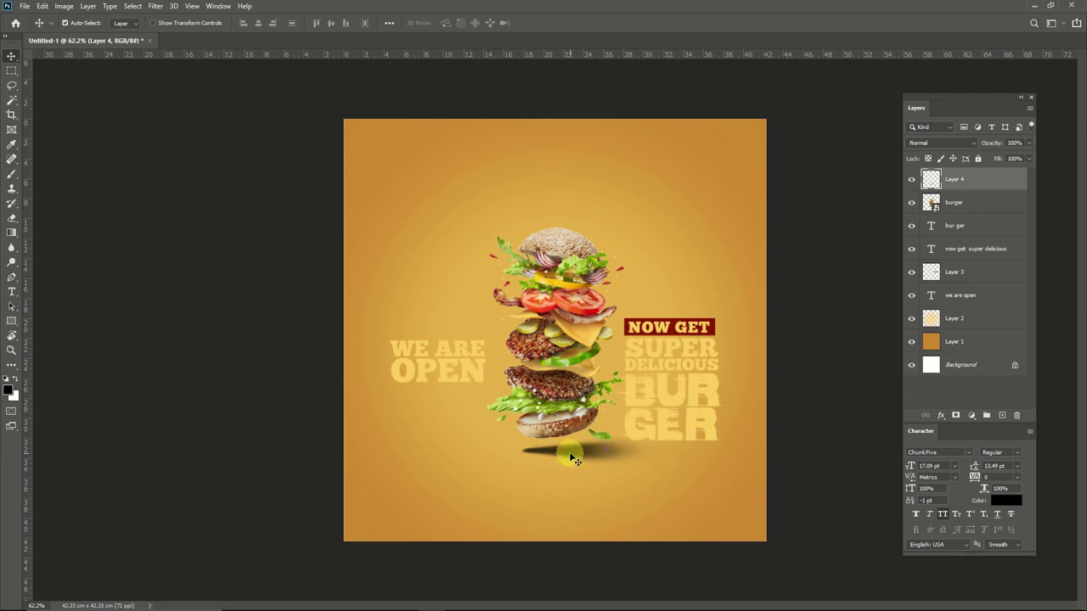
Soften the shadow's pointed left tip with the Eraser and nudge the shadow slightly right and down.
left_click(12, 217)
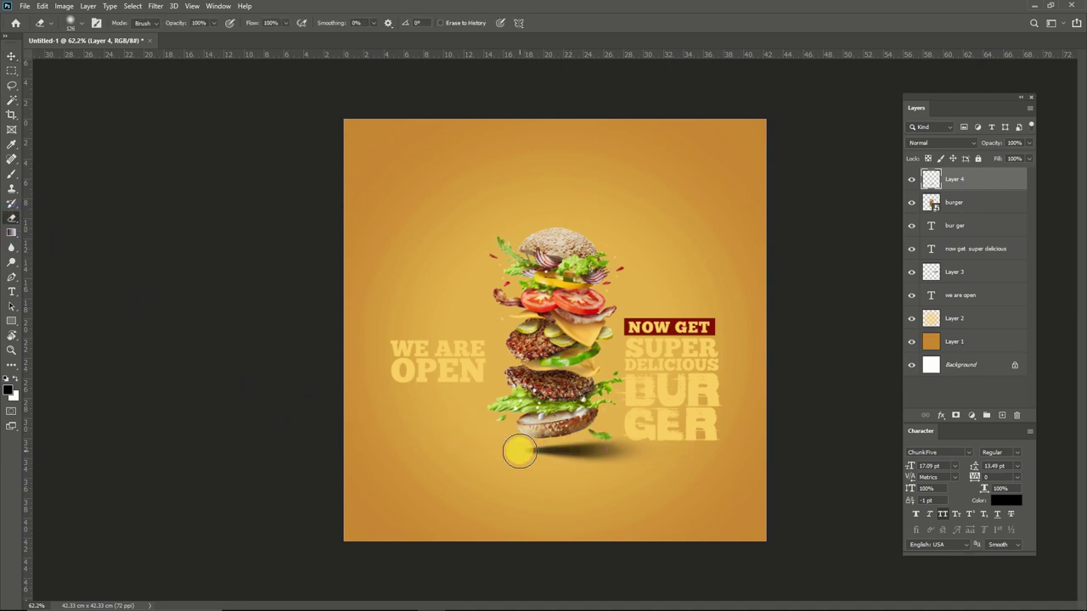
mouse_move(519, 451)
left_mouse_down()
mouse_move(383, 449)
mouse_move(541, 432)
mouse_move(432, 444)
left_mouse_up()
key("v")
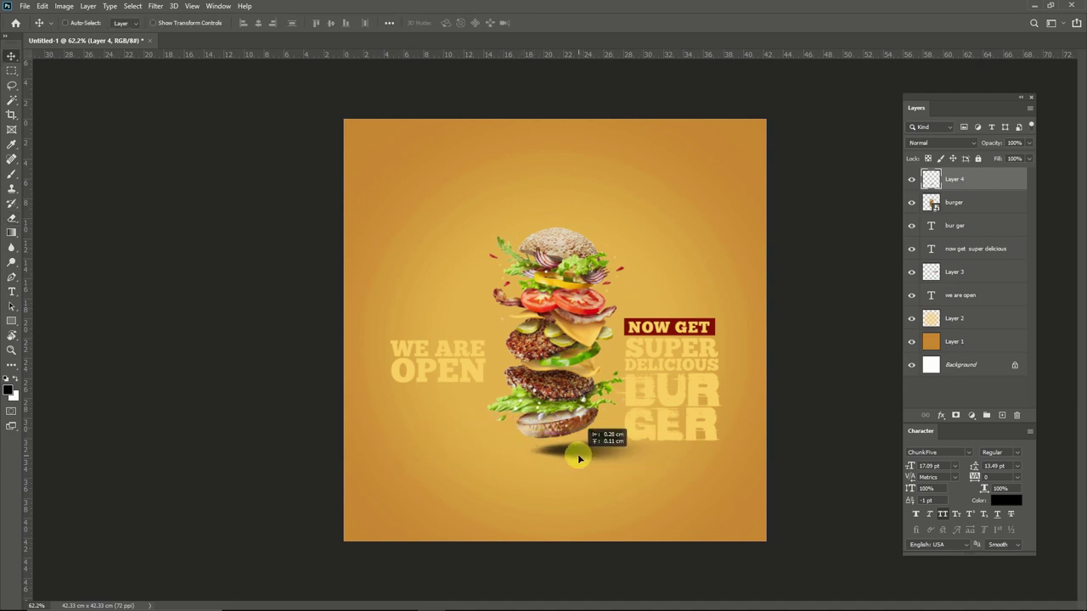
left_click_drag(577, 459, 579, 461)
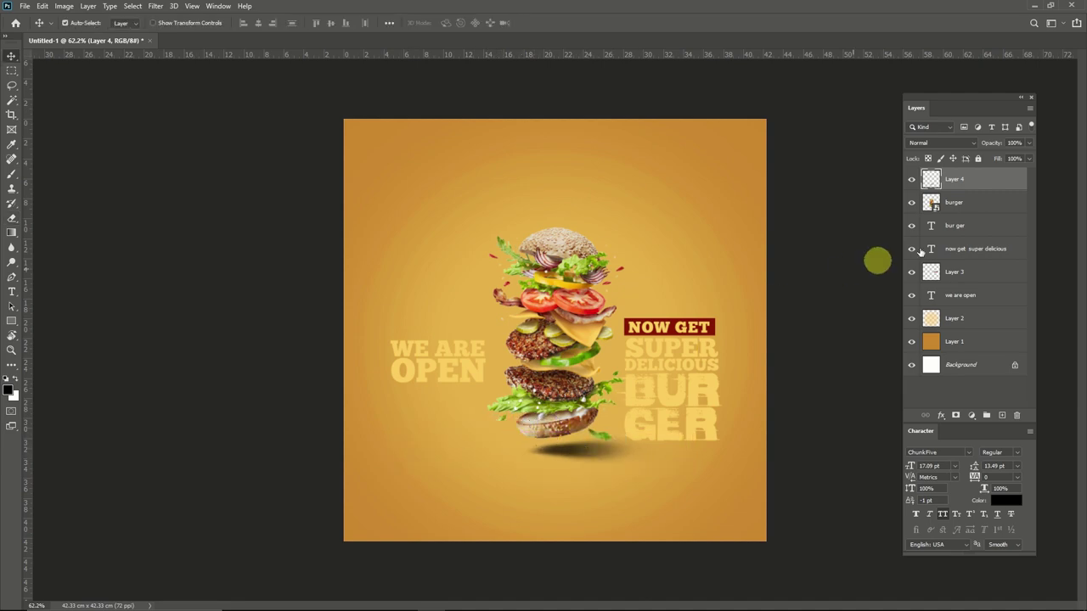
Reduce the shadow layer's opacity to 57%.
left_click(1032, 146)
left_click_drag(1007, 159, 1006, 159)
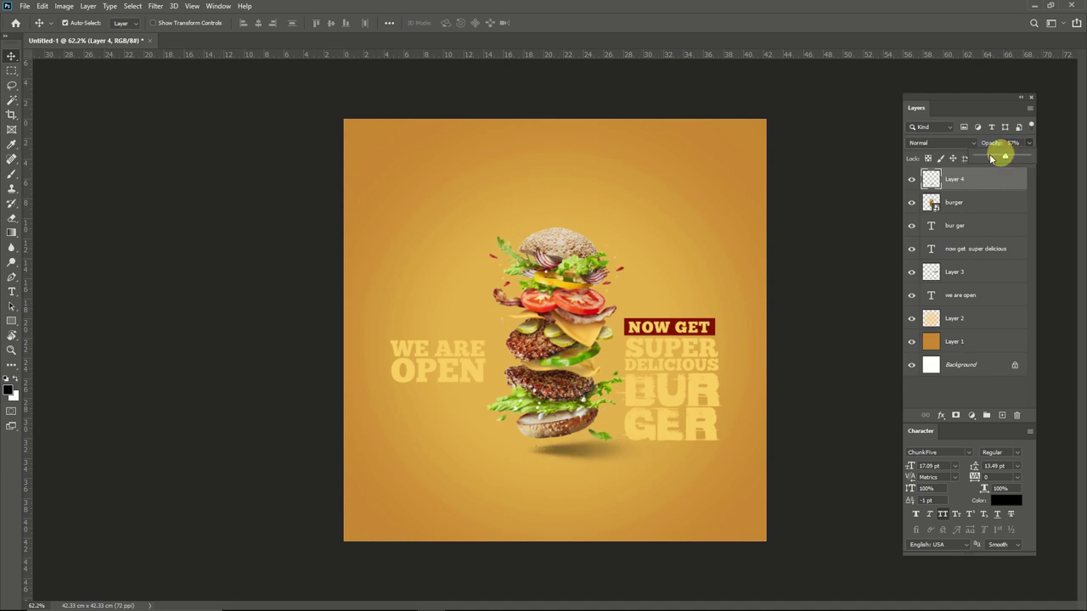
left_click(635, 429)
Add the restaurant's postal address as two left-aligned lines of black 17.09 pt text in the poster's lower-left corner.
key("t")
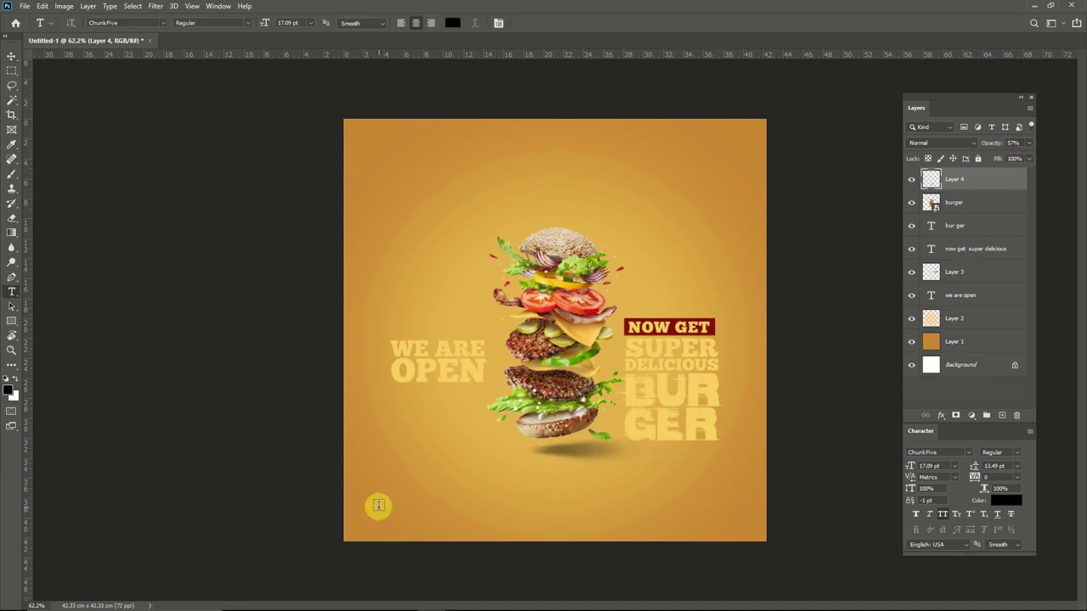
left_click(379, 506)
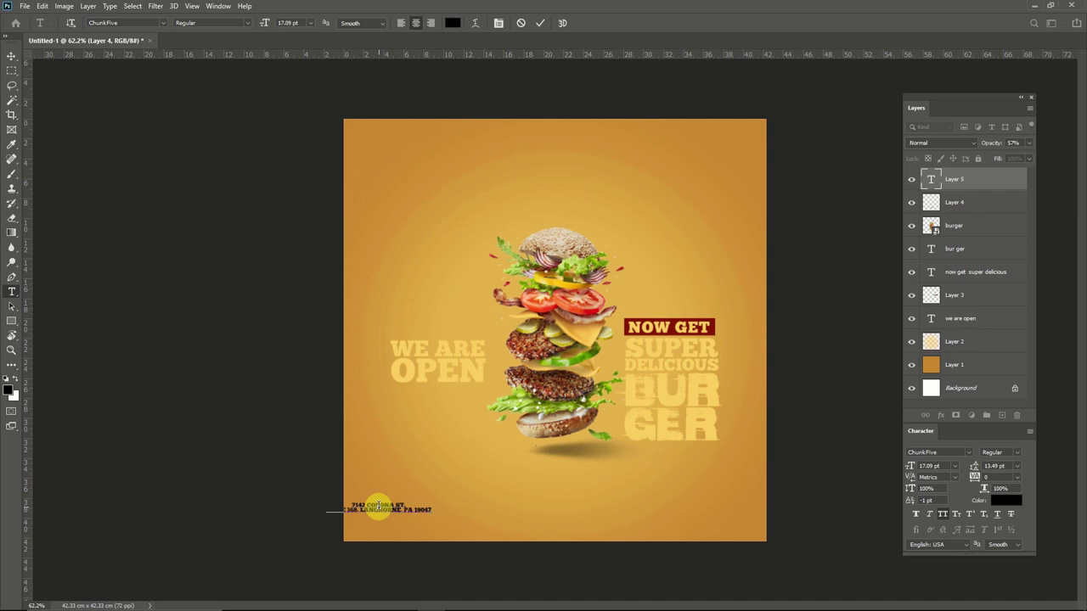
key("ctrl+Return")
key("ctrl+a")
key("ctrl+shift+l")
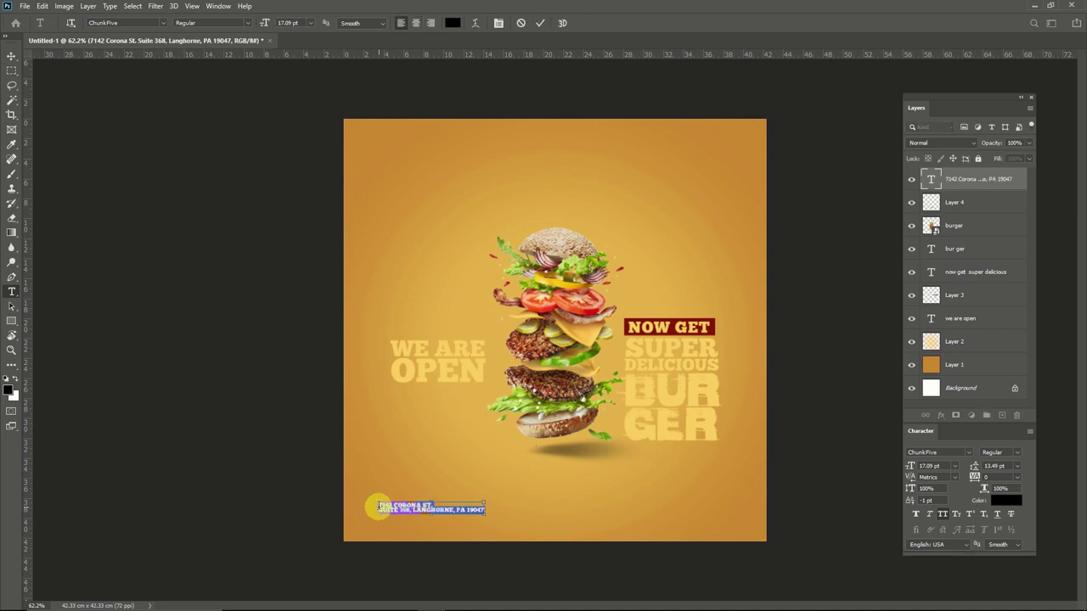
key("ctrl+Return")
Scale the address text in the poster's lower-left corner up to about 140%.
key("v")
key("ctrl+t")
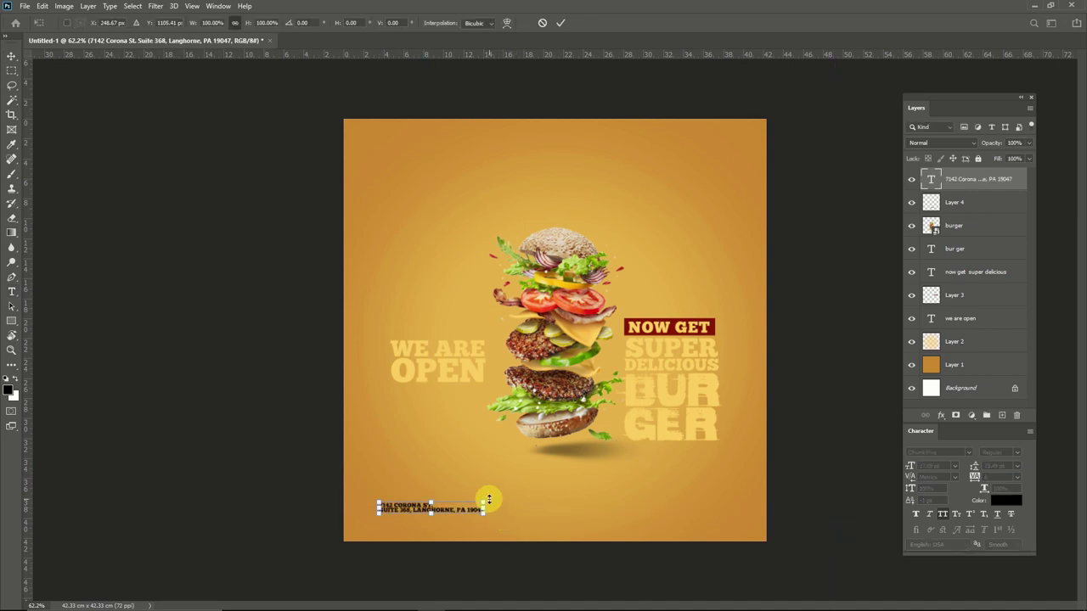
left_click_drag(486, 502, 529, 461)
key("Return")
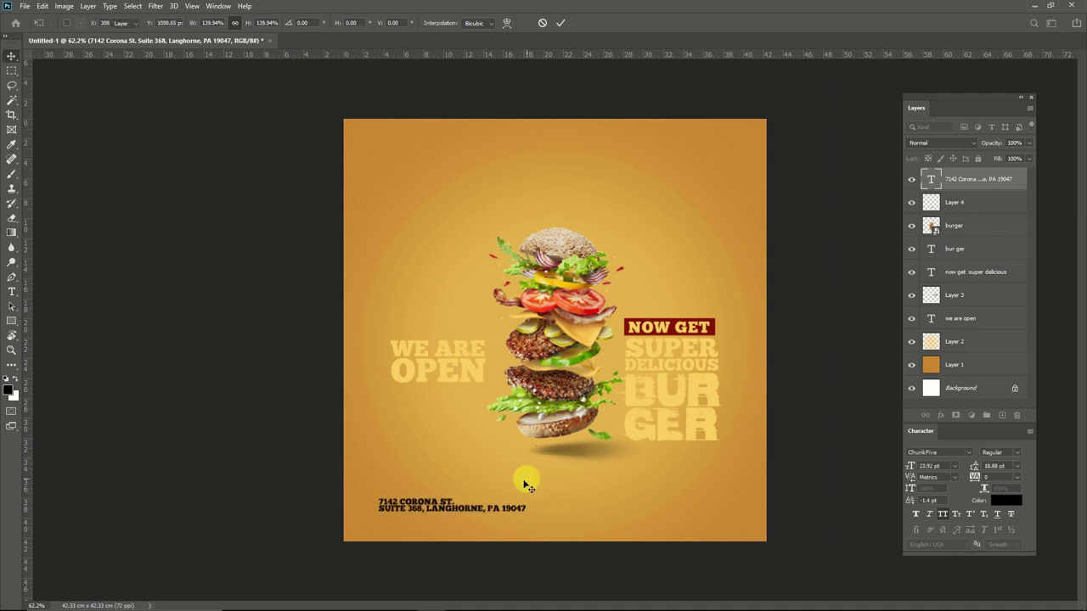
Duplicate the address text to the poster's lower-right corner and replace the copy with the restaurant's two phone numbers.
left_click_drag(438, 519, 656, 522)
key("t")
left_click(632, 516)
key("ctrl+a")
key("ctrl+v")
key("ctrl+Return")
key("v")
key("ctrl+t")
key("Return")
key("ctrl+t")
key("Return")
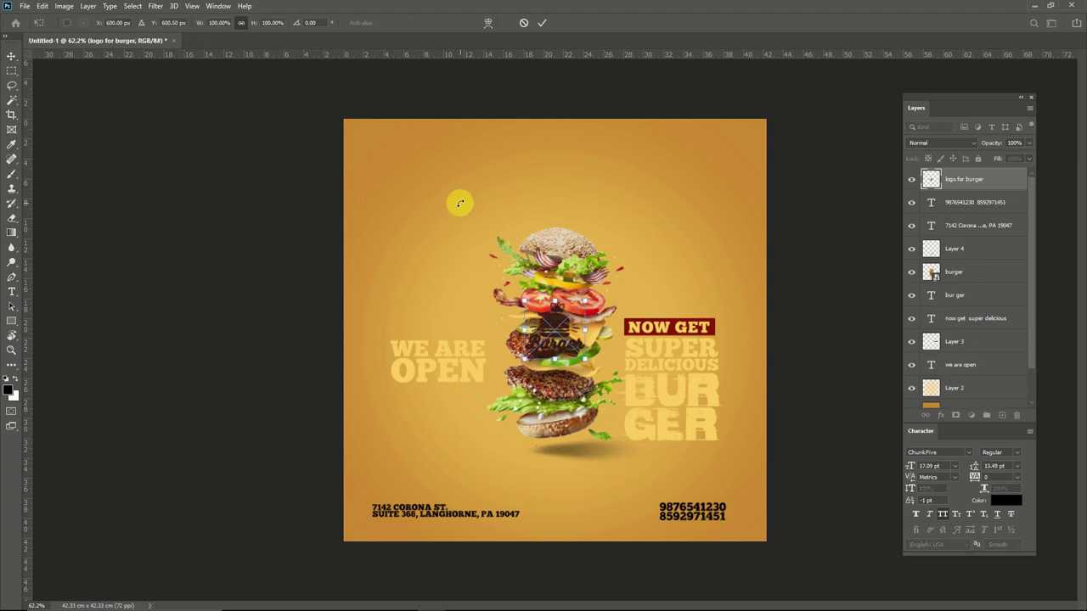
Place the "logo for burger" graphic in the poster's upper-left corner and the "insta and fb" graphic in its upper-right corner.
key("Return")
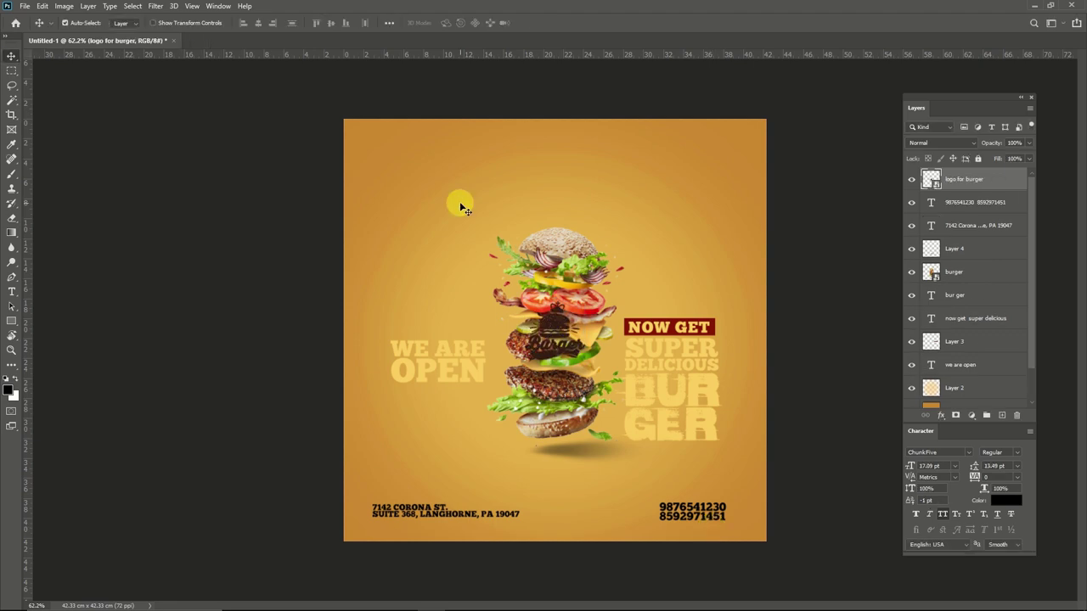
left_click_drag(561, 328, 424, 182)
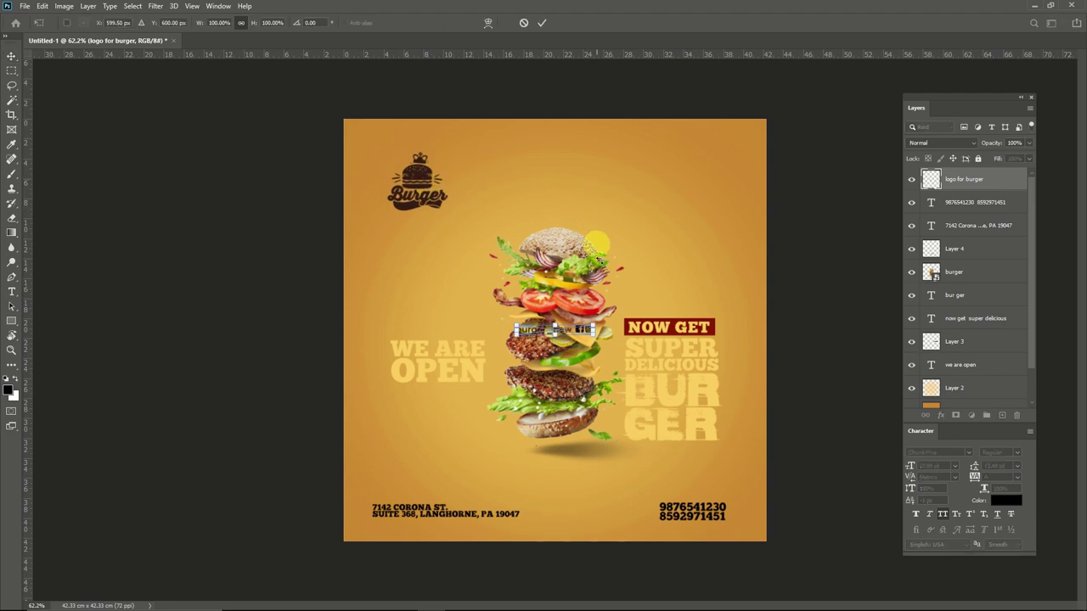
key("Return")
left_click_drag(576, 333, 706, 173)
Nudge the "We are open" text slightly right and add a black 430 × 176 px rounded rectangle with 10 px corners behind it.
mouse_move(468, 377)
left_mouse_down()
mouse_move(491, 361)
mouse_move(478, 374)
left_mouse_up()
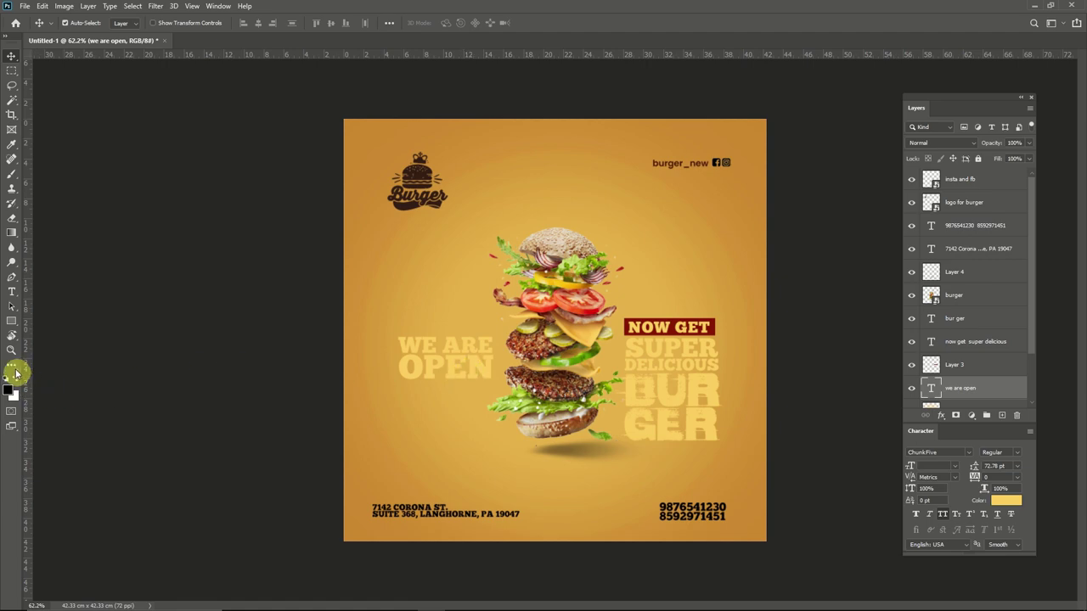
left_click(14, 321)
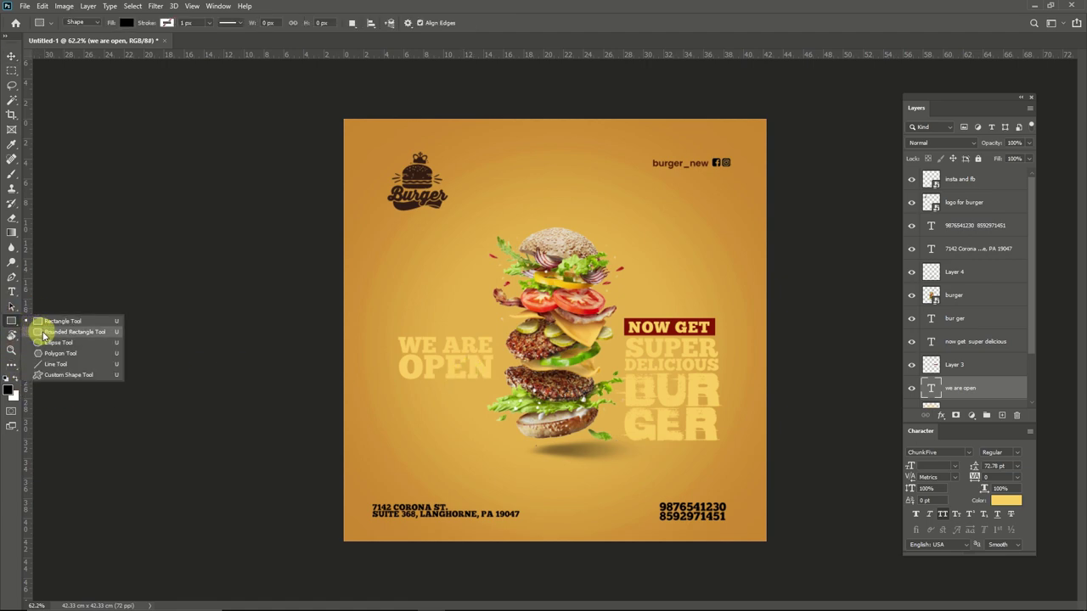
left_click(43, 333)
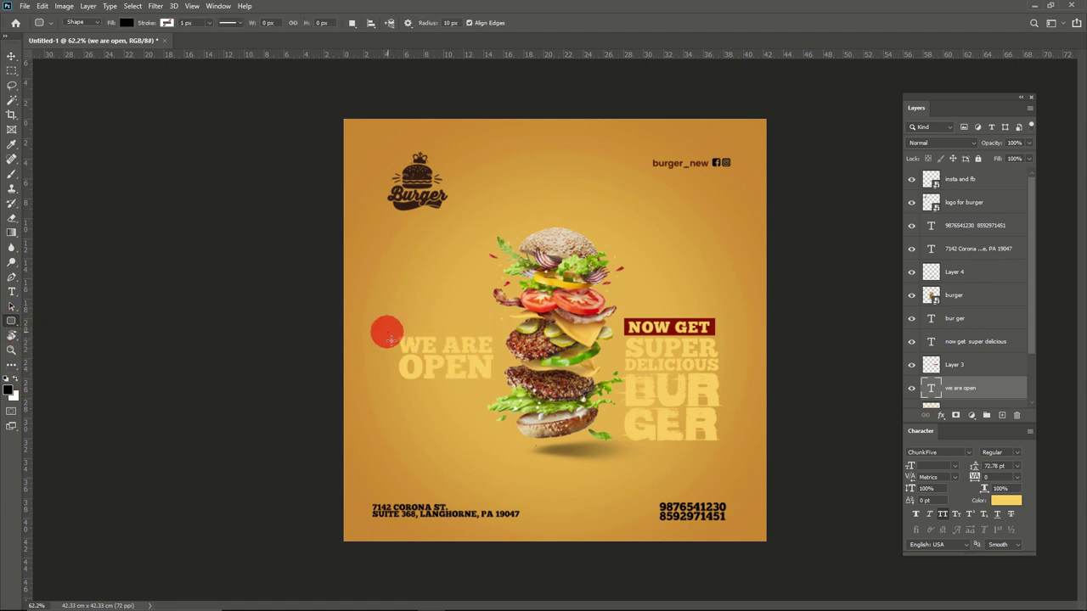
left_click_drag(389, 333, 537, 388)
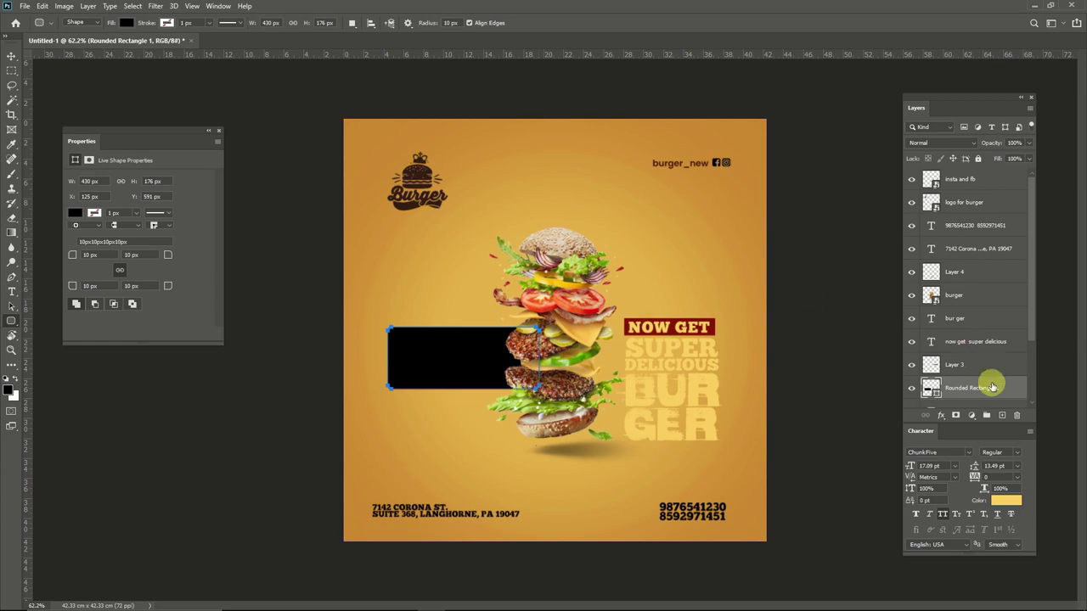
scroll(982, 376, "down", 2)
left_click_drag(976, 310, 992, 333)
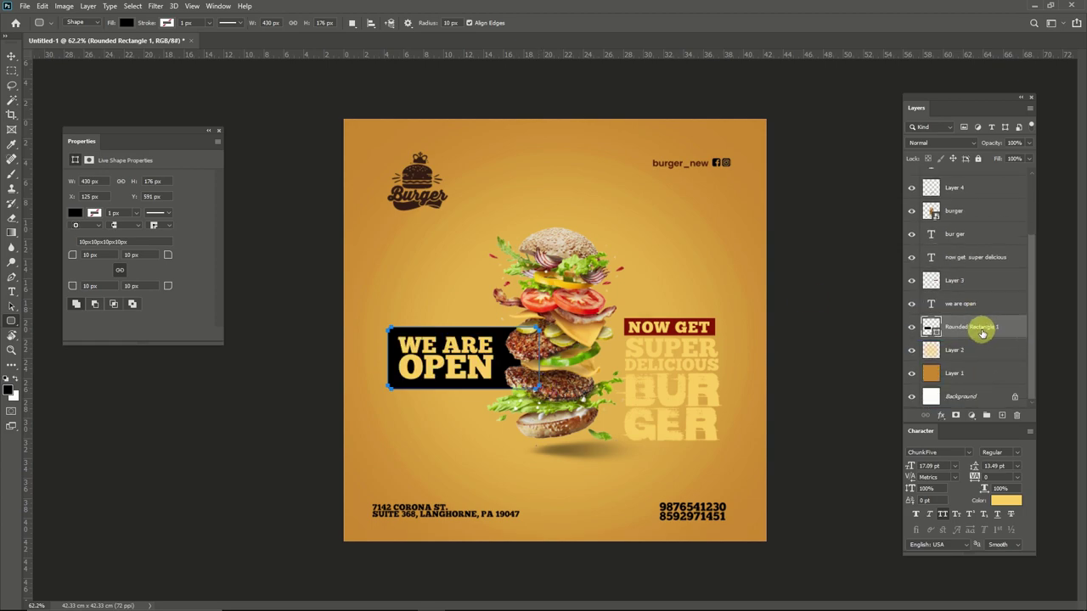
Fill the rounded rectangle behind "We are open" with dark red #701200.
left_click(8, 388)
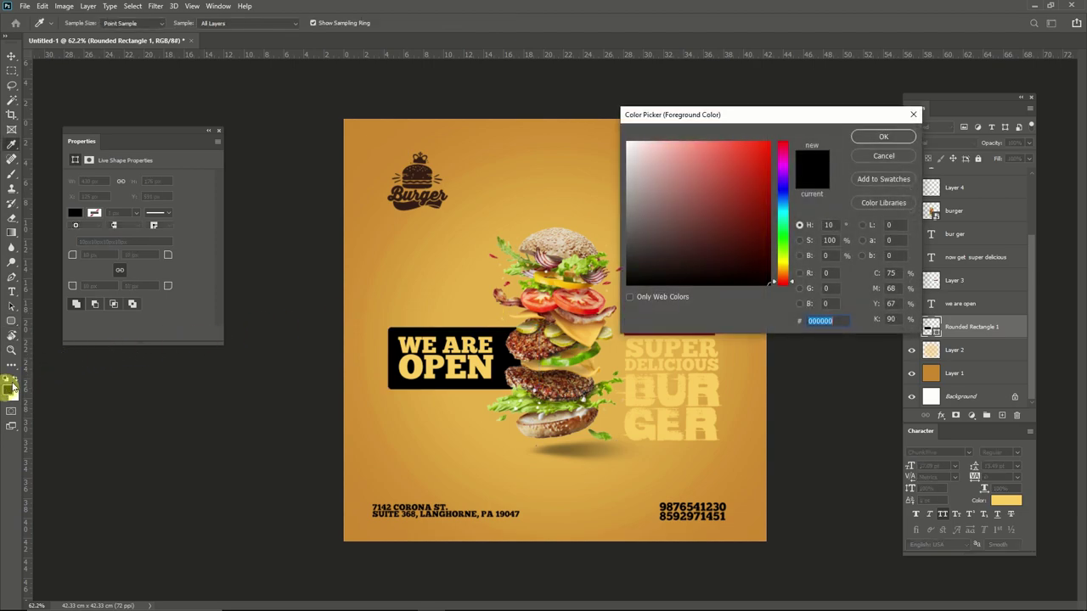
left_click(771, 222)
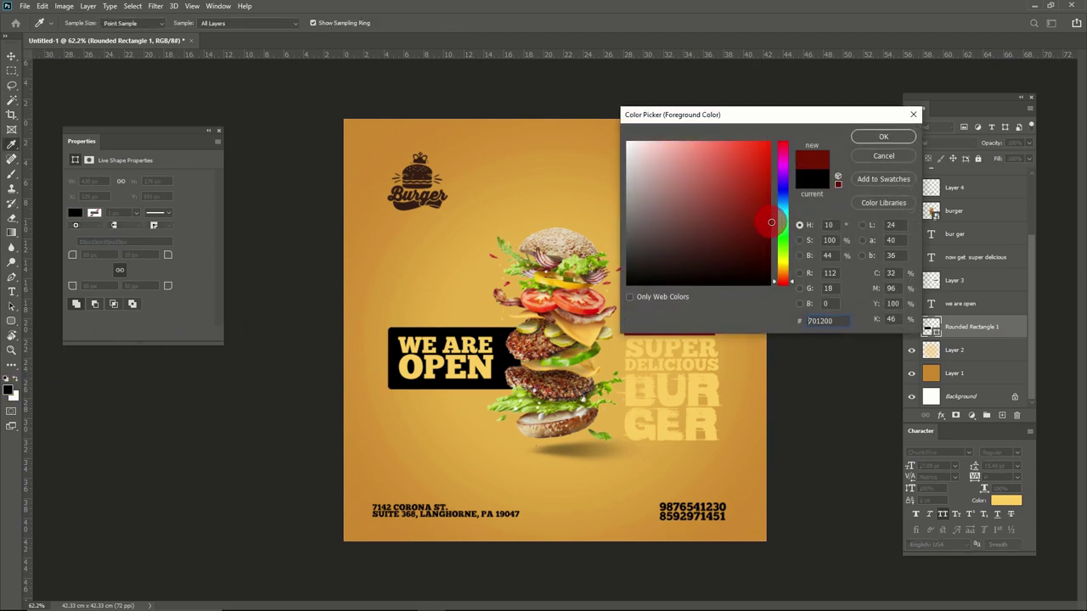
left_click(894, 137)
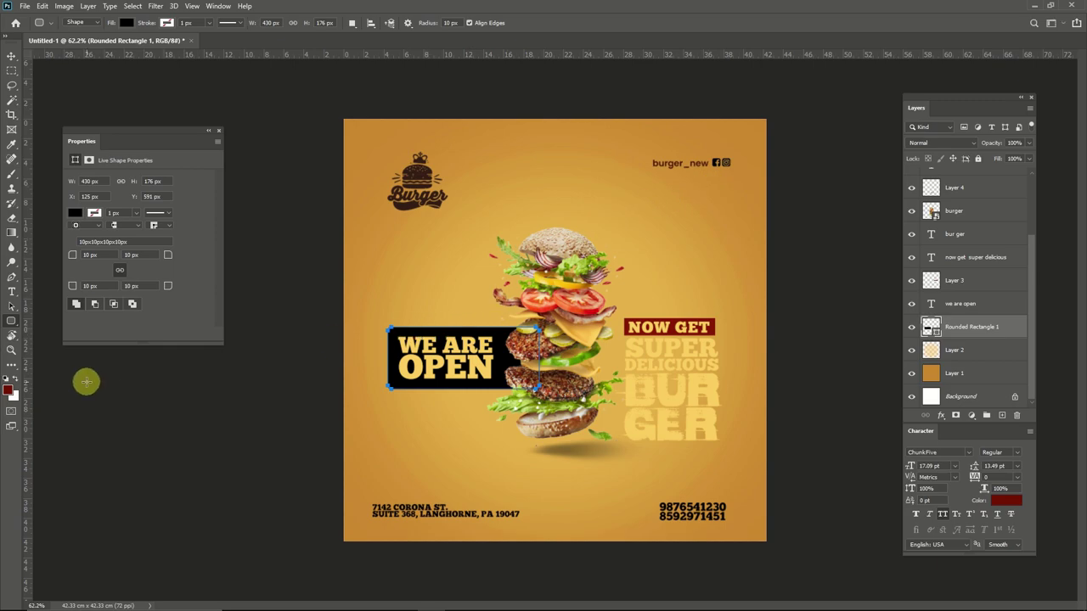
key("alt+BackSpace")
key("v")
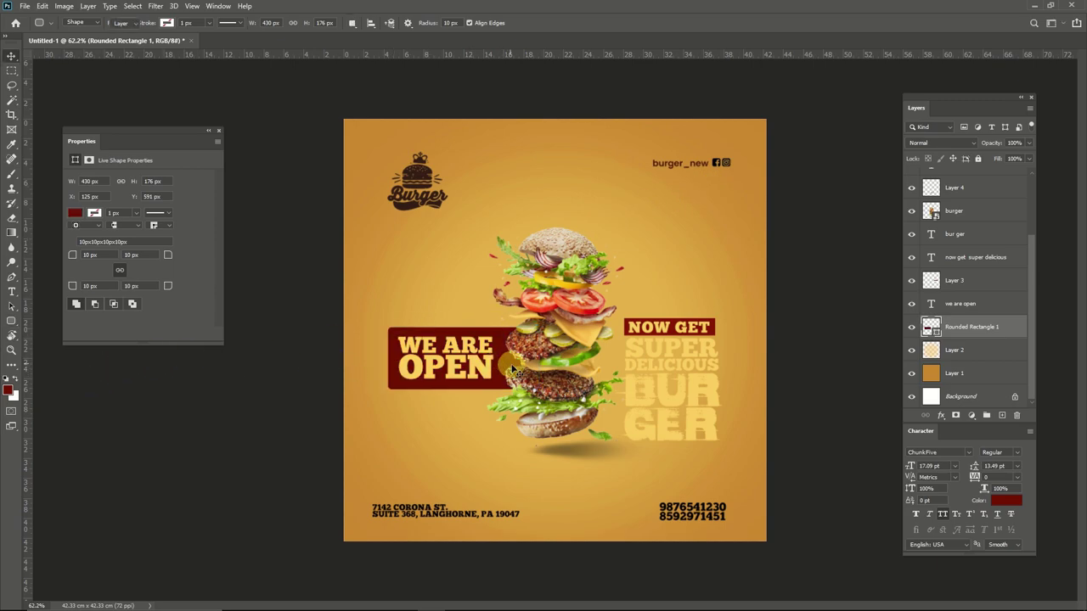
Recolor the "bur ger" text with the dark brown sampled from the burger logo.
left_click(709, 384)
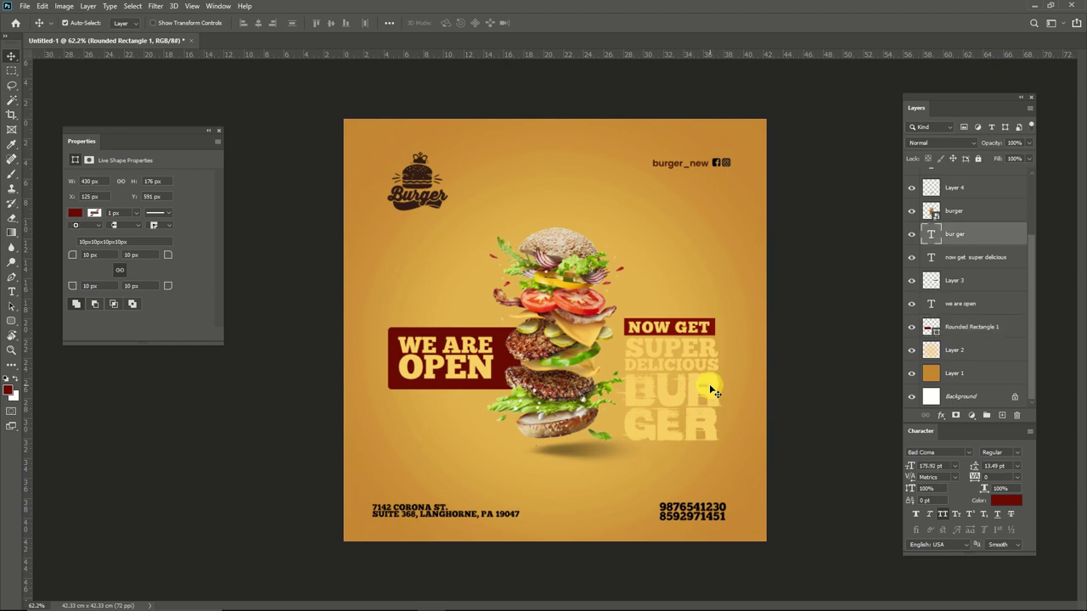
key("i")
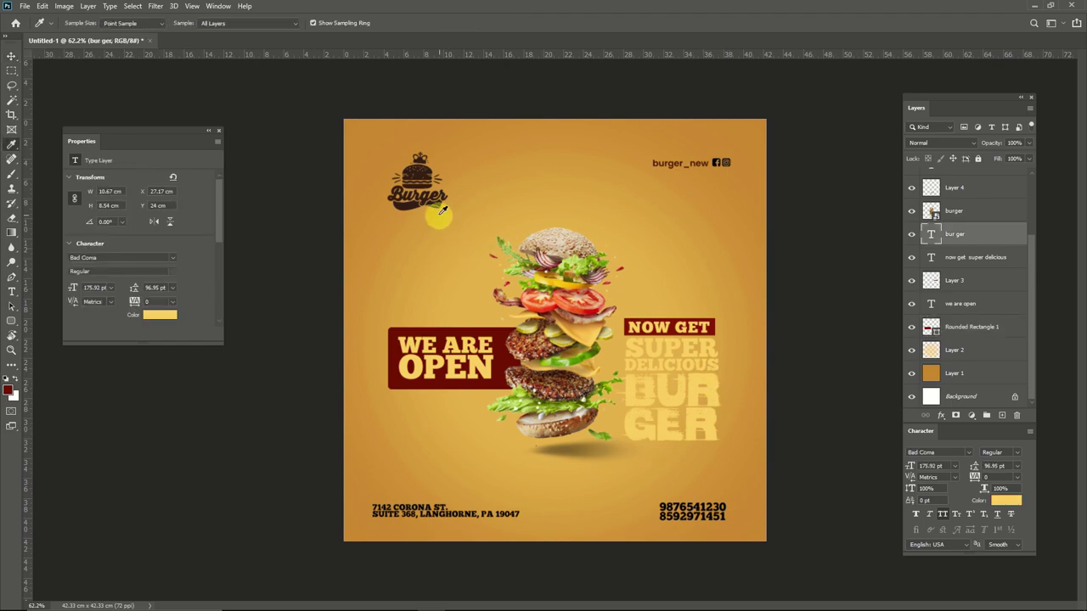
left_click(424, 173)
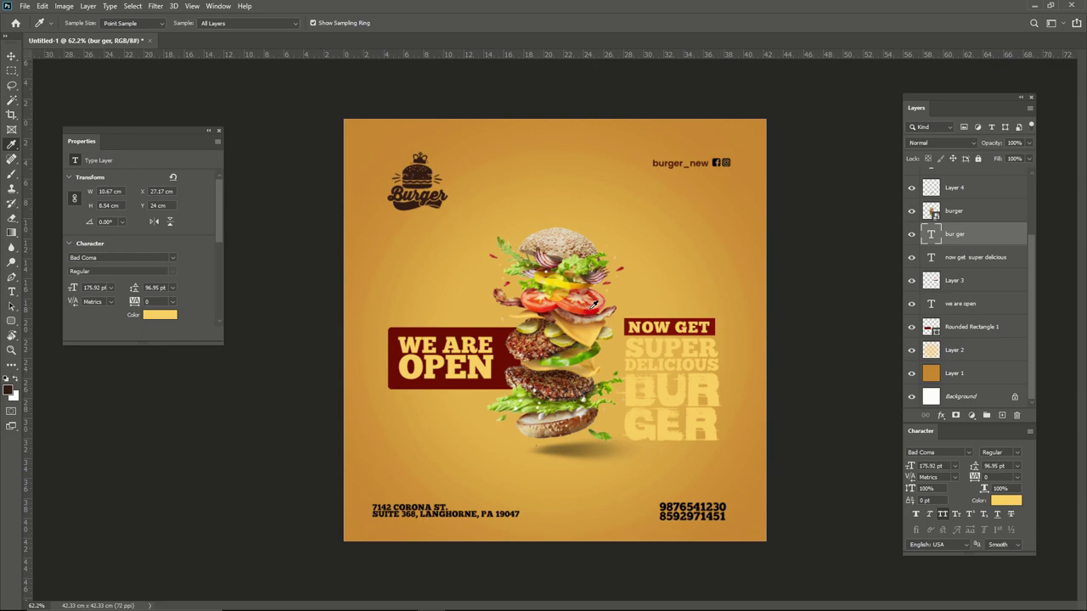
key("alt+BackSpace")
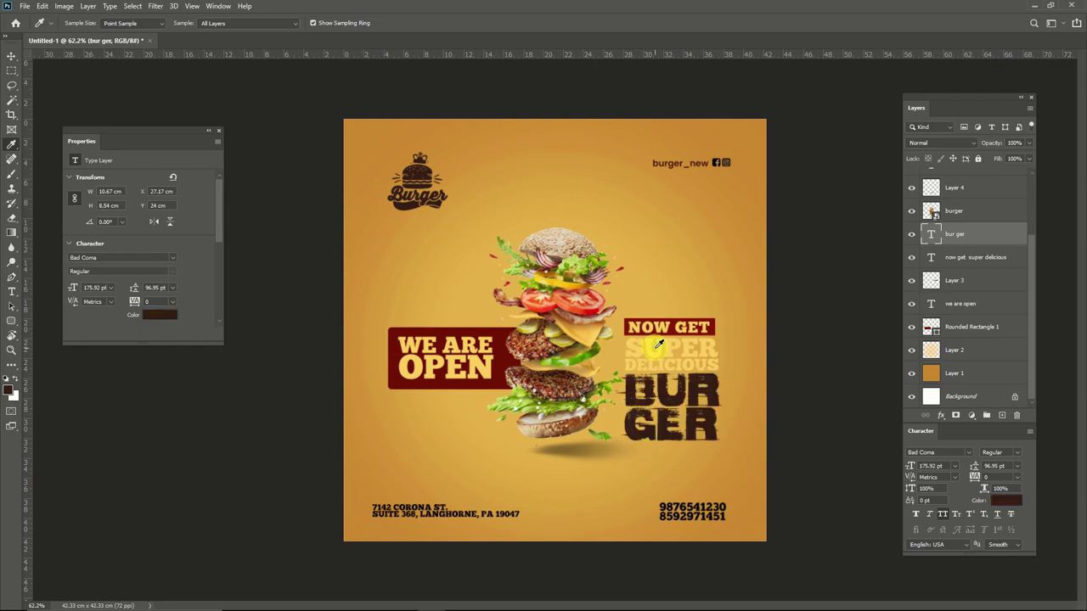
key("v")
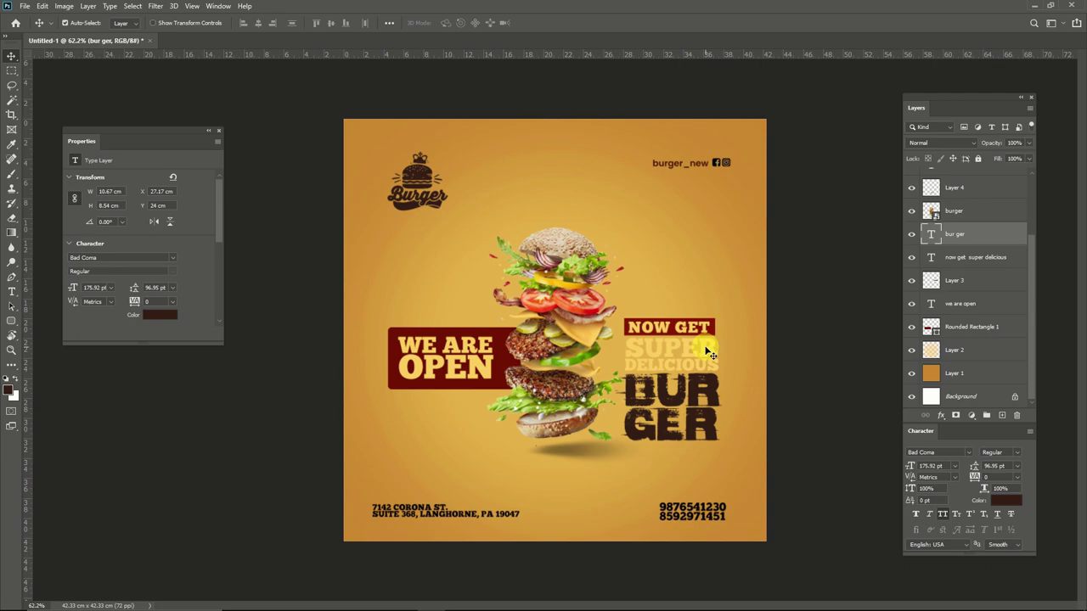
Recolor only the words "super delicious" with the dark brown sampled from the burger logo.
left_click(708, 352)
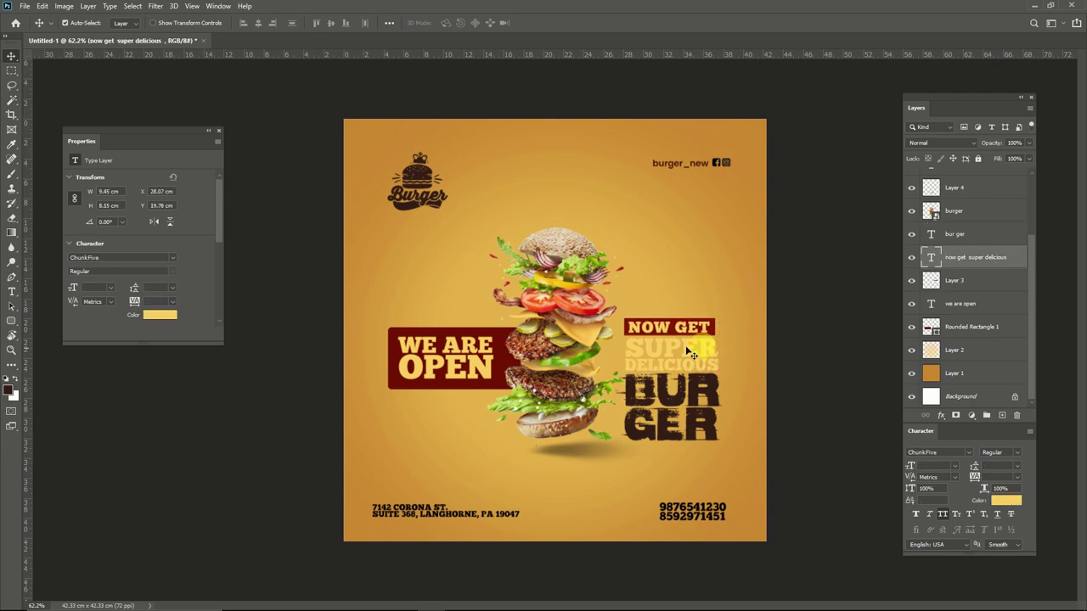
key("t")
left_click_drag(626, 344, 732, 366)
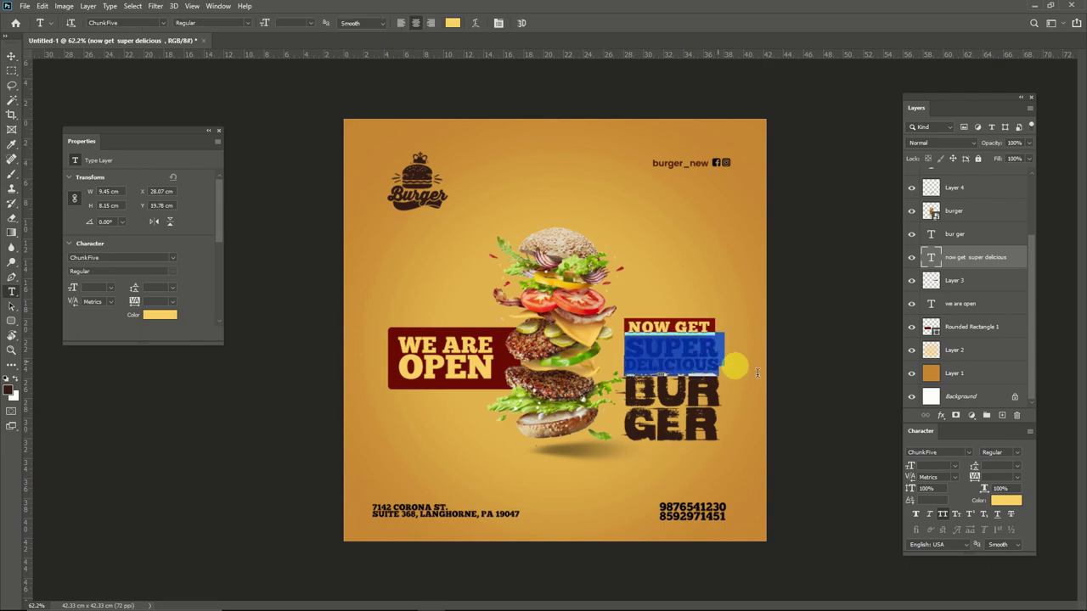
left_click(1007, 501)
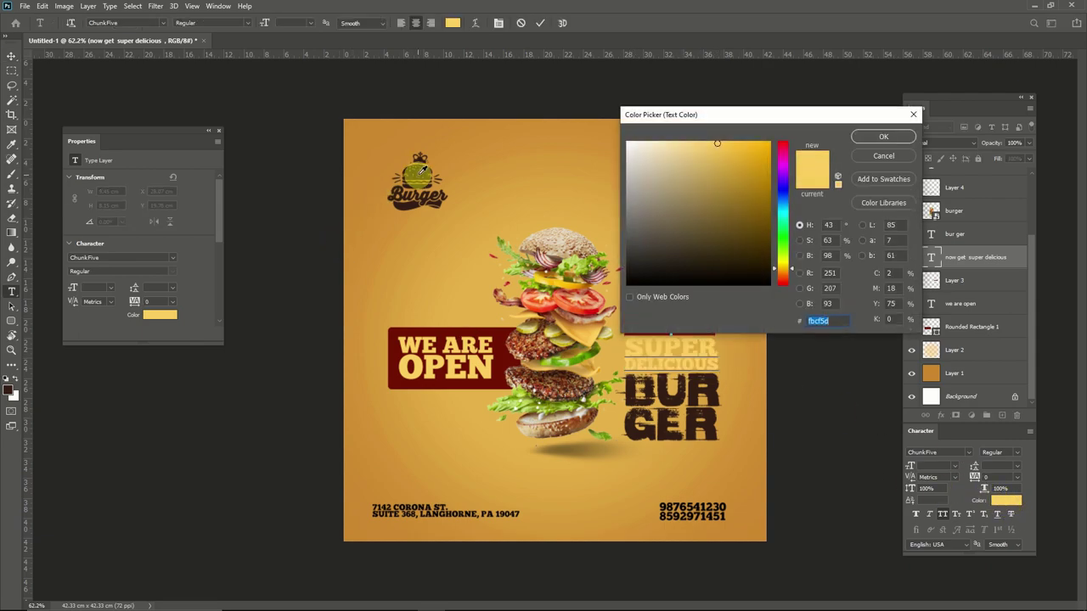
left_click(421, 172)
key("Return")
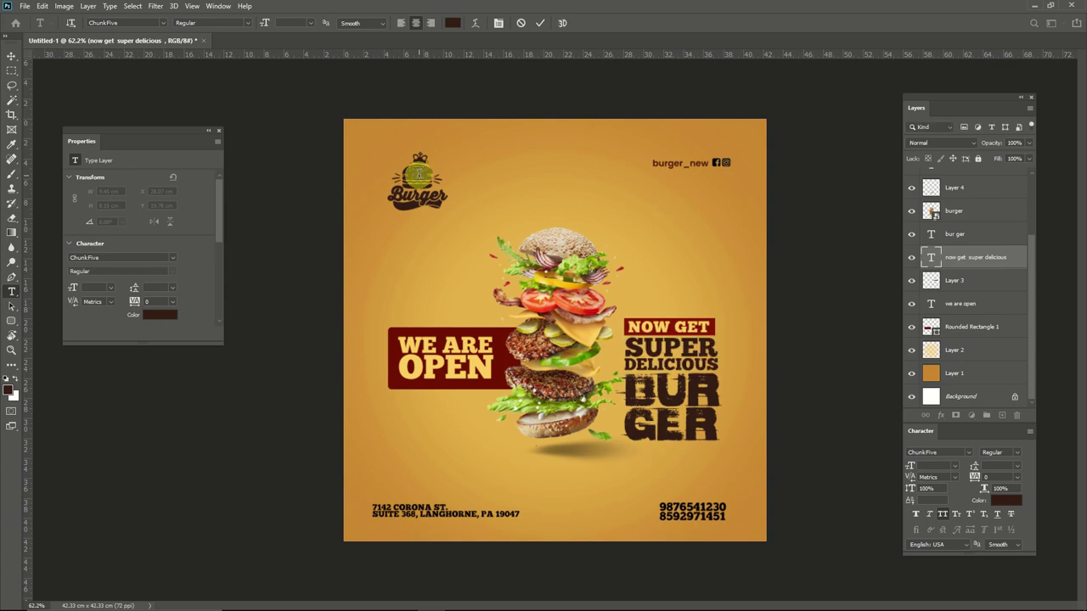
key("ctrl+Return")
key("v")
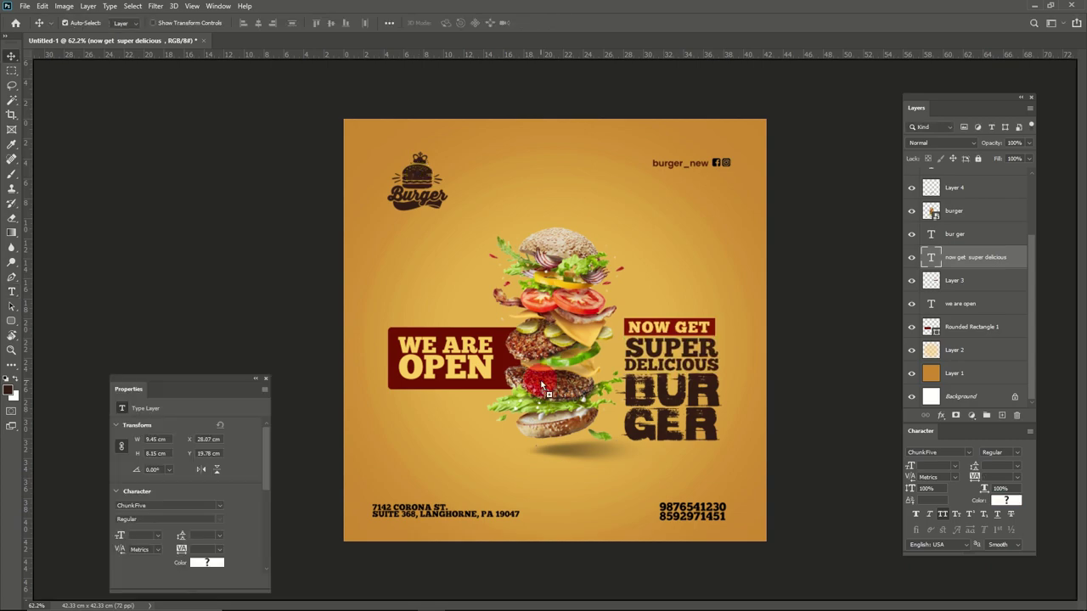
Place the Layer 13 sunburst image across the full poster and reorder it directly above Layer 1.
left_click_drag(541, 383, 538, 374)
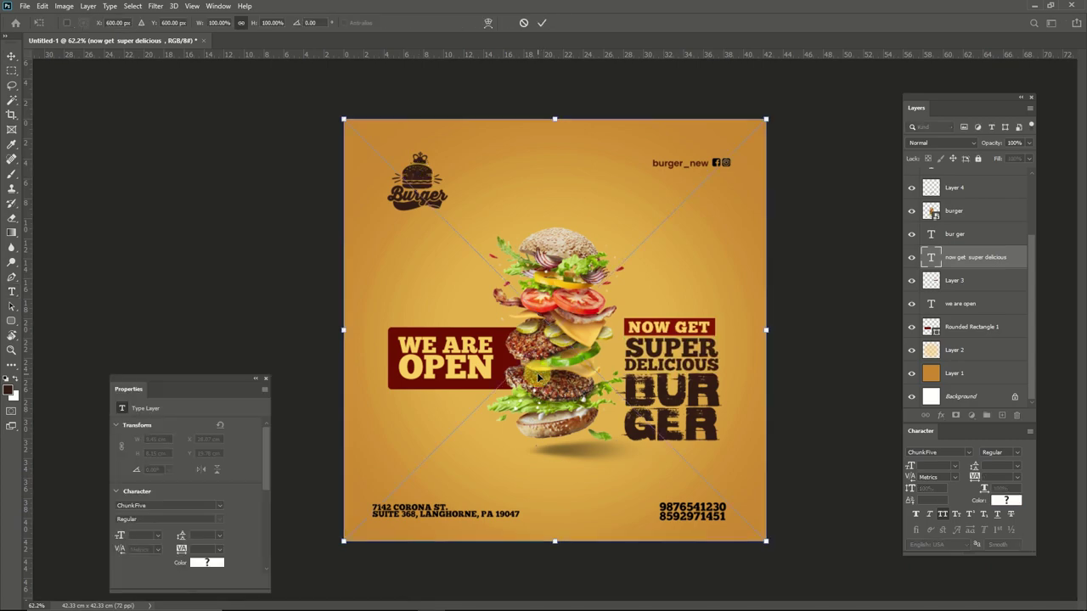
key("Return")
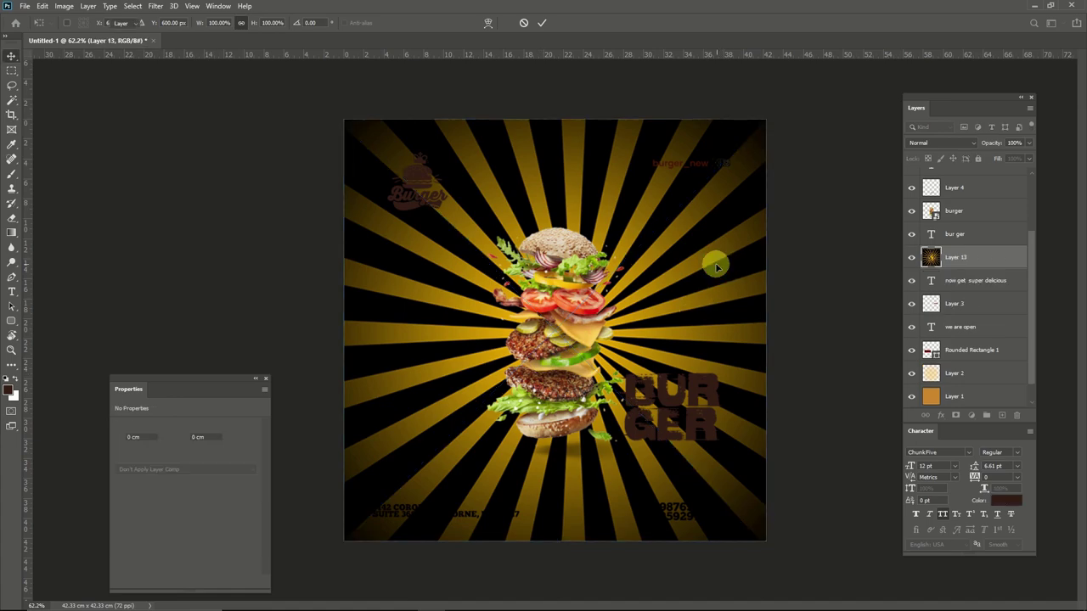
left_click_drag(992, 257, 985, 384)
Set the sunburst layer's blend mode to Screen and its opacity to 30%.
left_click(941, 144)
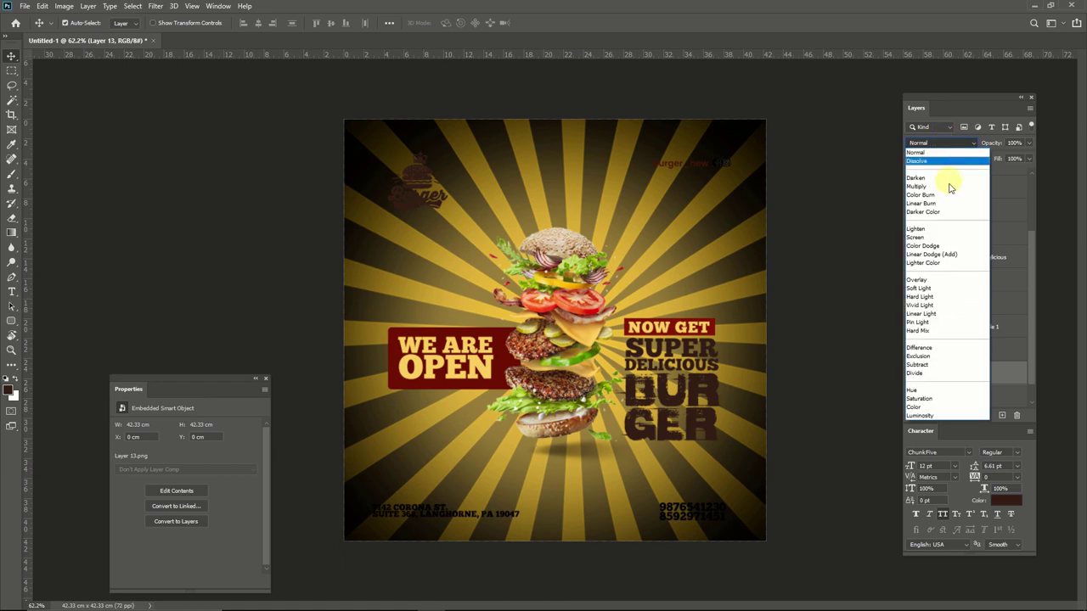
left_click(950, 238)
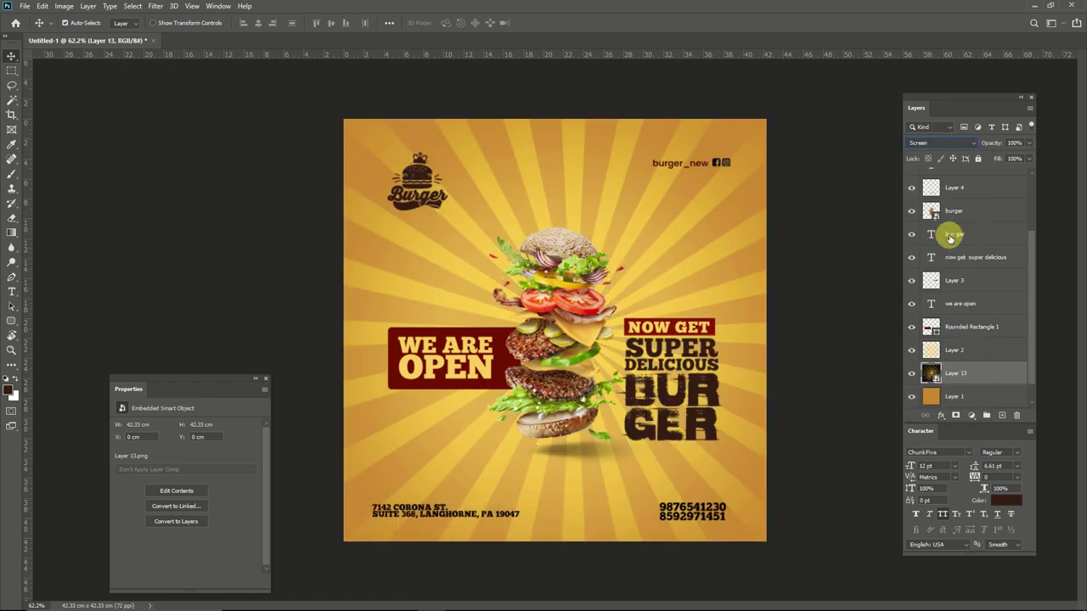
left_click(1027, 143)
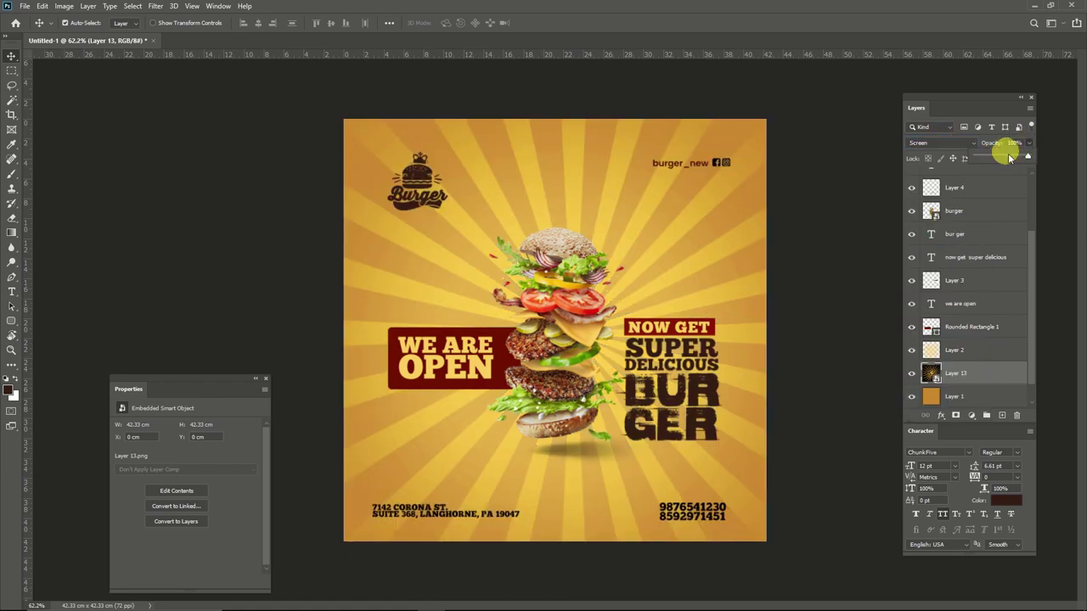
left_click_drag(1010, 158, 993, 159)
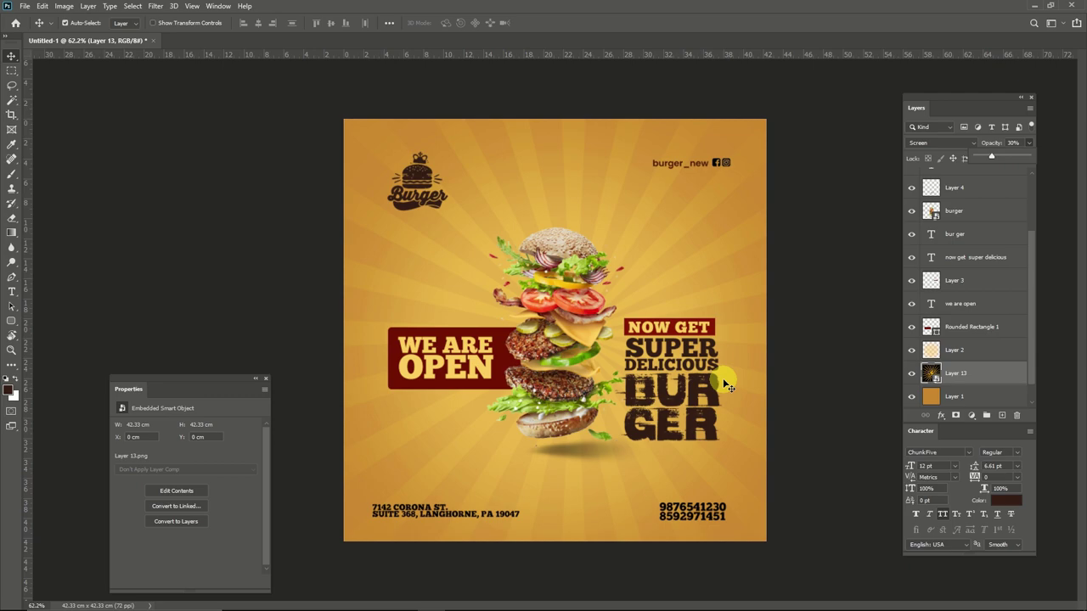
Display the finished poster in full-screen mode with the rulers hidden to review the design.
key("f")
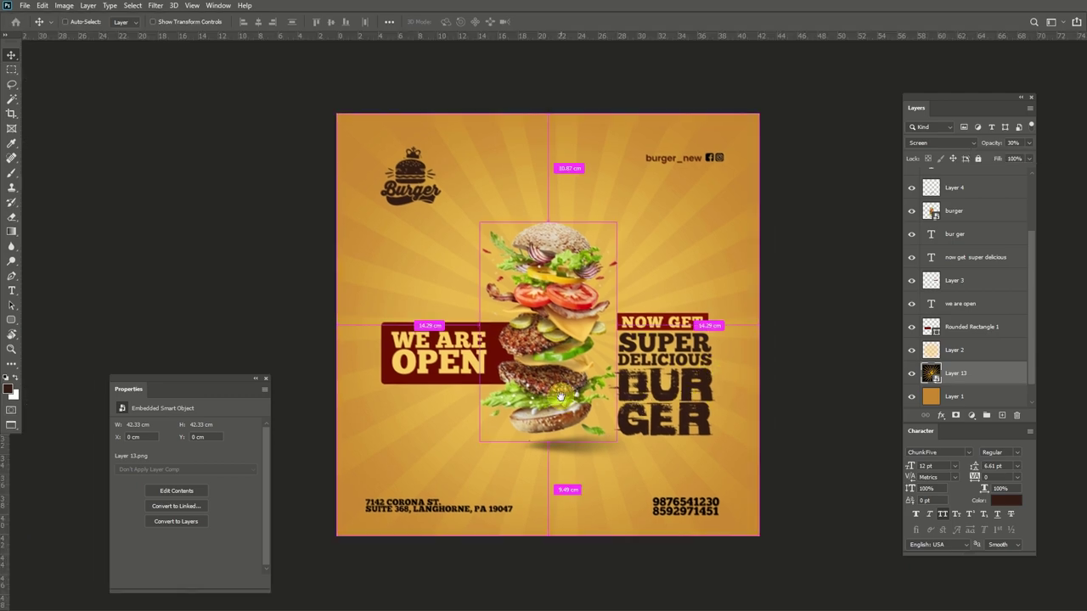
key("f")
key("ctrl+r")
left_click_drag(564, 331, 628, 378)
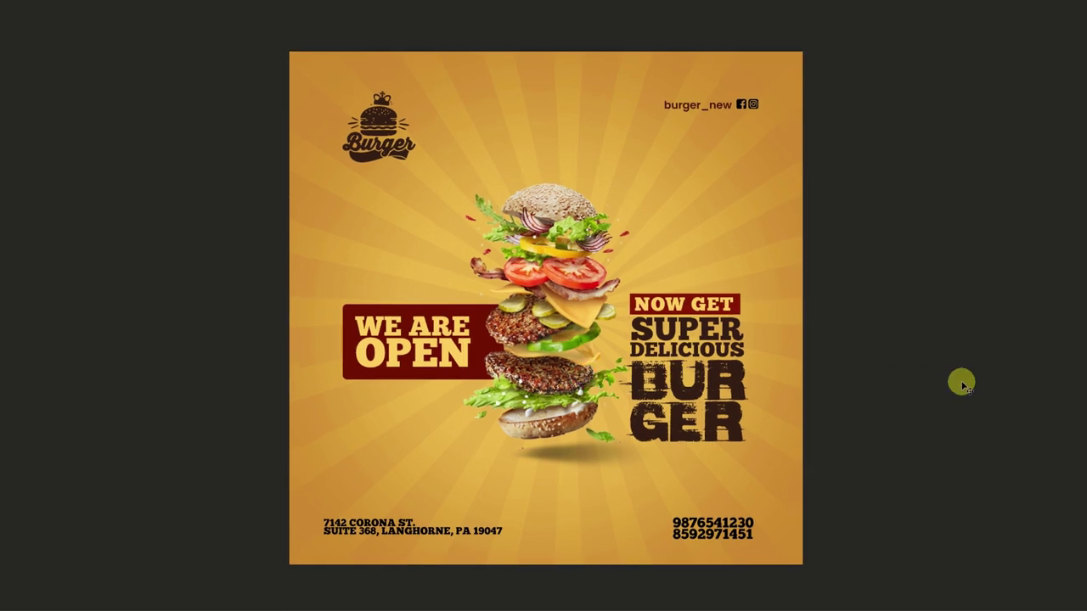